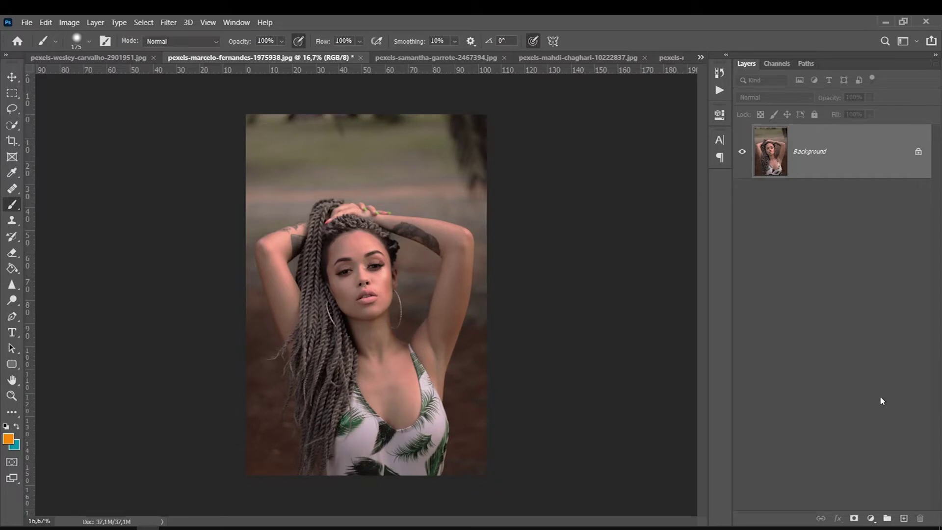
# Step: Add a Curves adjustment layer and duplicate it as Curves 1 copy
pyautogui.click(871, 518)
pyautogui.click(851, 363)
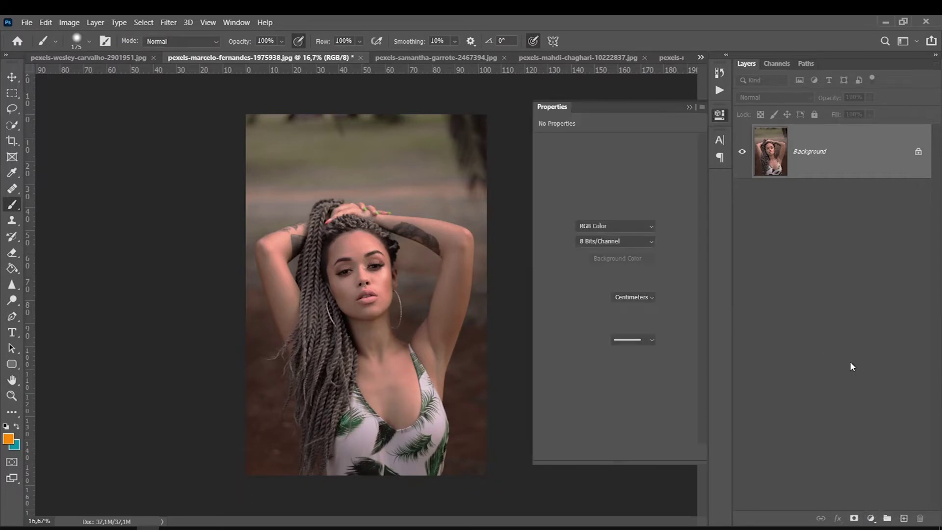
pyautogui.hotkey('ctrl', 'j')
pyautogui.click(870, 518)
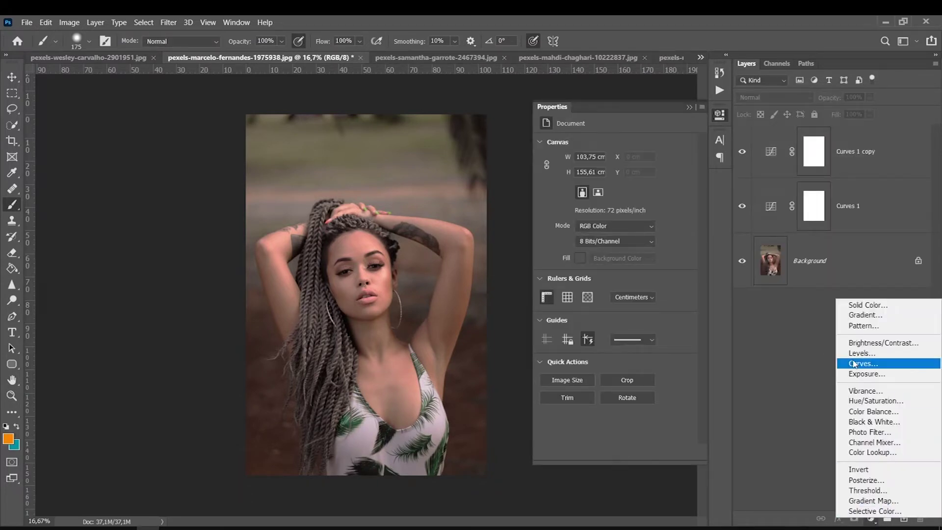
pyautogui.click(838, 219)
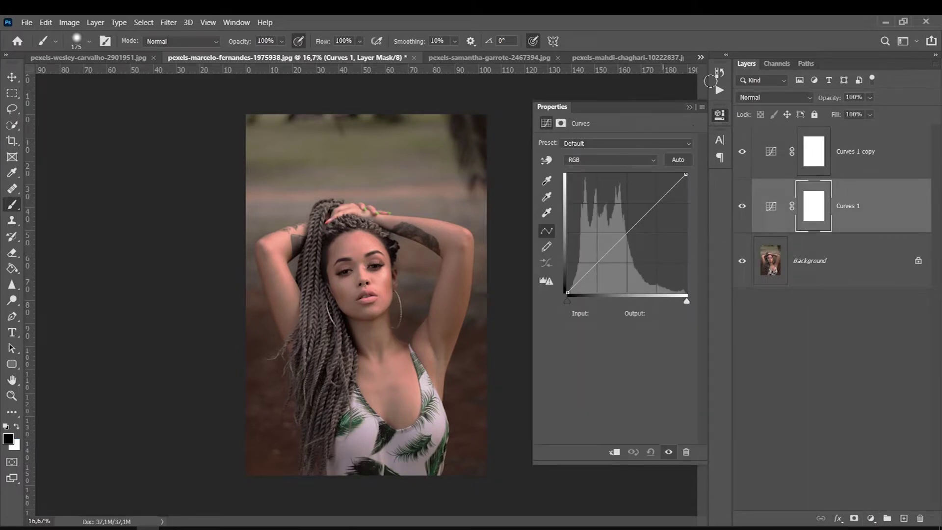
# Step: Set Curves 1 to Screen blending and Curves 1 copy to Multiply blending
pyautogui.click(748, 99)
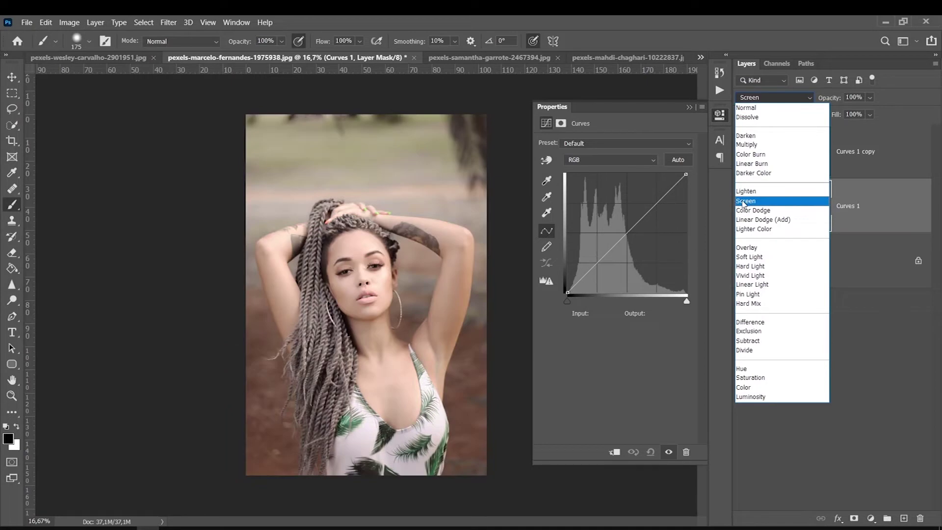
pyautogui.click(745, 202)
pyautogui.click(847, 154)
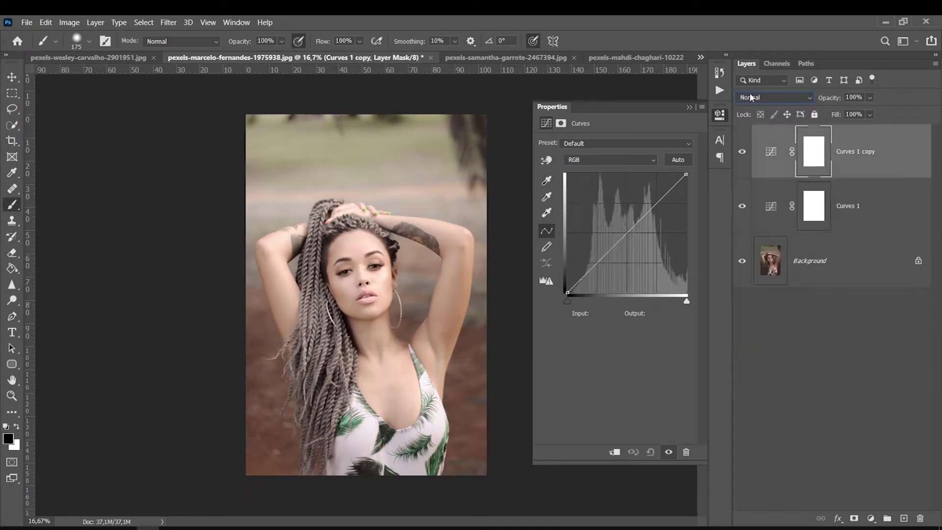
pyautogui.click(749, 97)
pyautogui.click(746, 147)
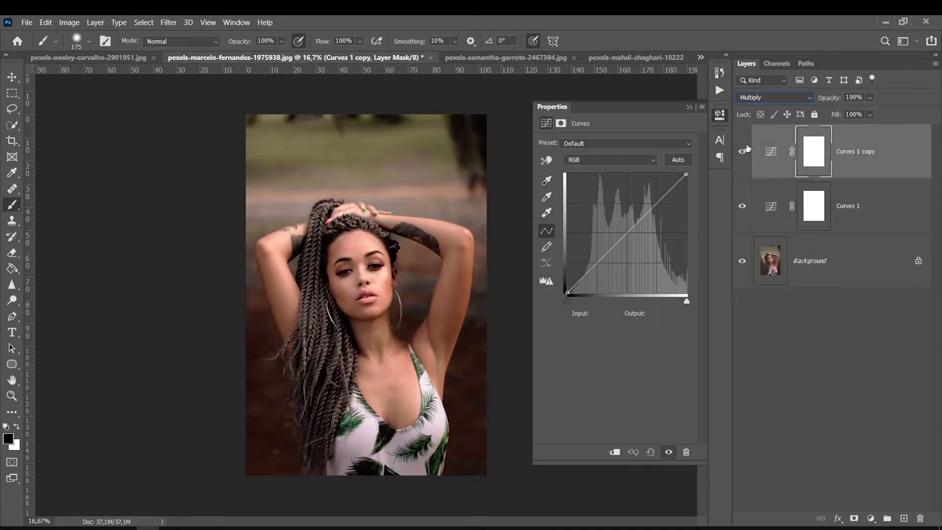
pyautogui.click(689, 107)
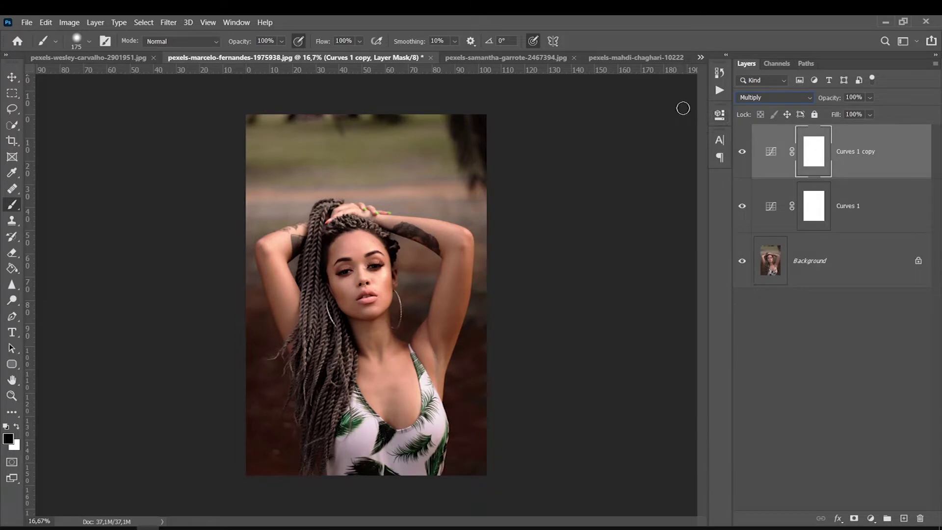
pyautogui.click(843, 205)
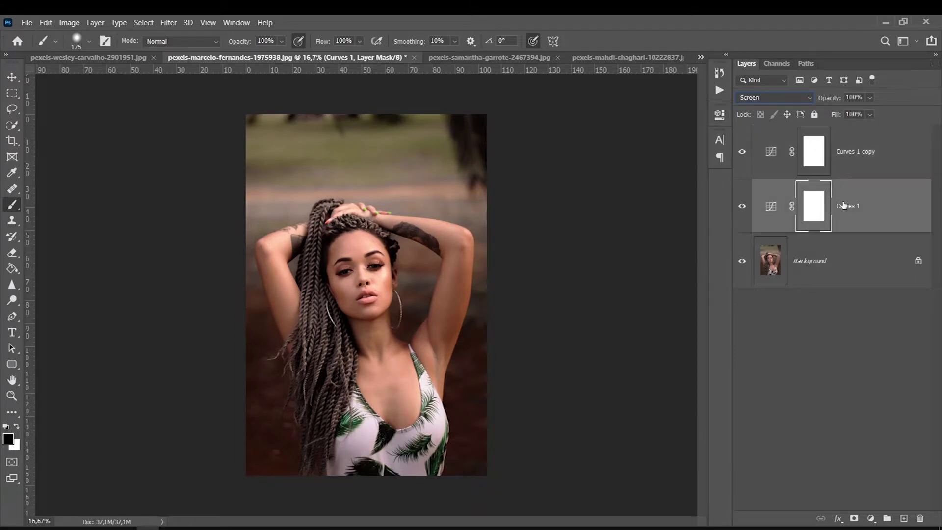
# Step: Apply the photo into the Curves 1 mask with Apply Image in Multiply mode
pyautogui.click(69, 22)
pyautogui.click(87, 190)
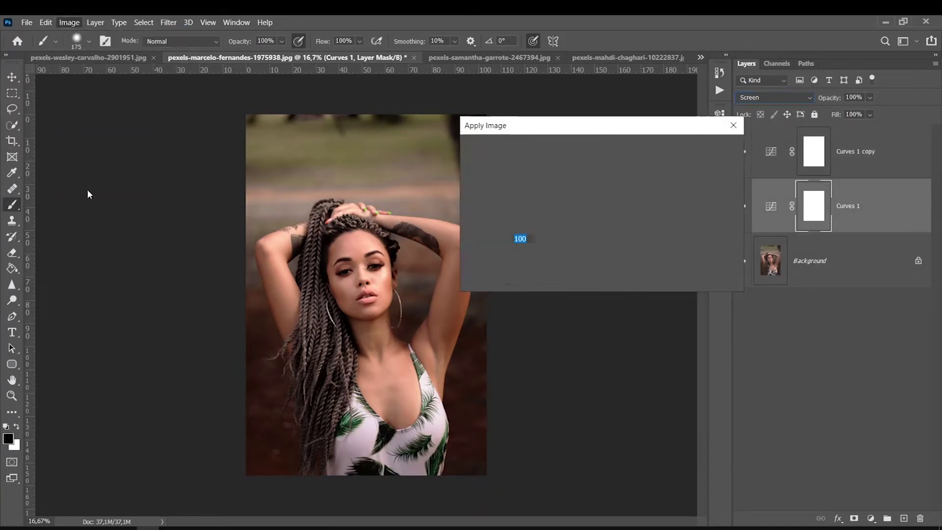
pyautogui.click(564, 218)
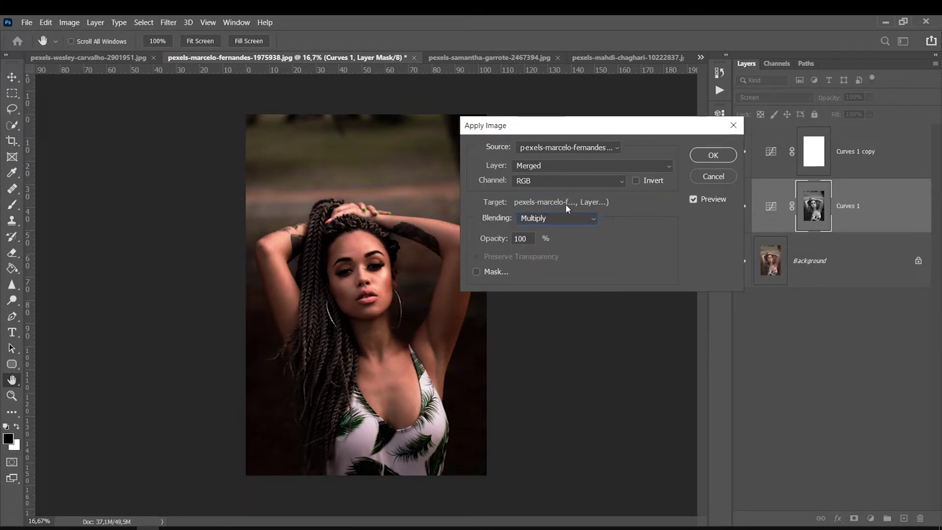
pyautogui.click(711, 156)
pyautogui.press('b')
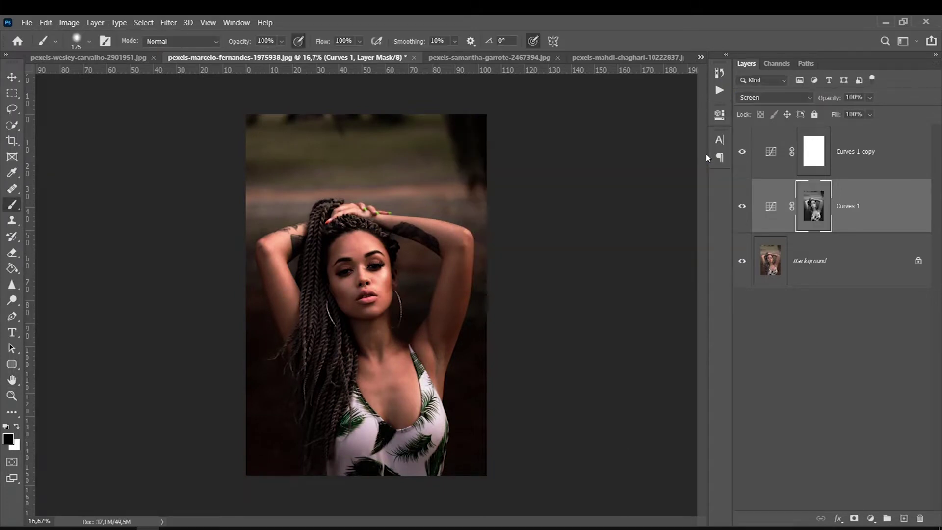
# Step: Apply the inverted photo into the Curves 1 copy mask with Apply Image
pyautogui.click(803, 140)
pyautogui.click(74, 22)
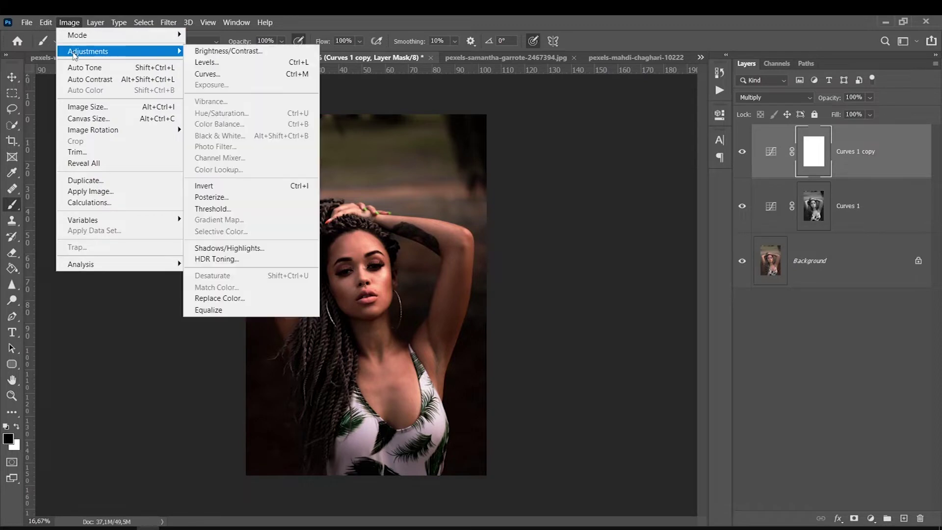
pyautogui.click(84, 186)
pyautogui.click(635, 182)
pyautogui.click(712, 155)
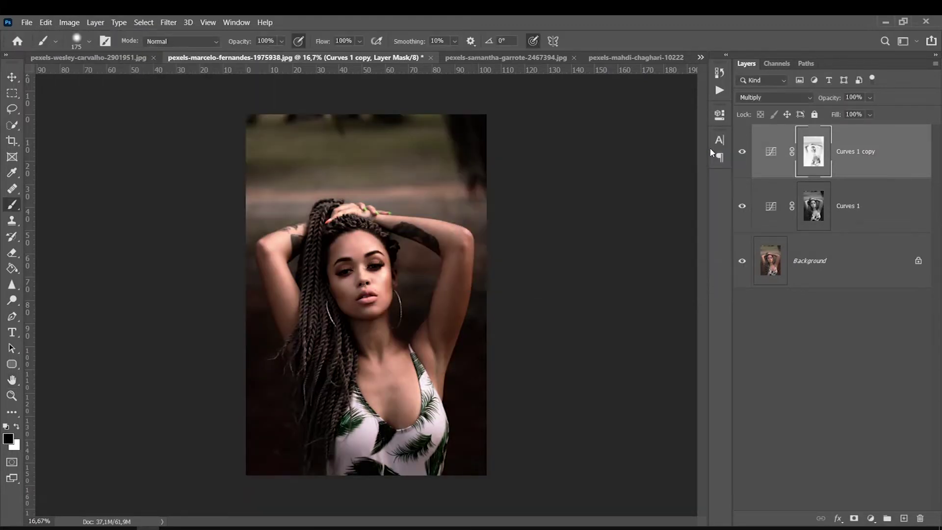
# Step: Group both Curves layers into Group 1 with an inverted black mask and a 0%-hardness brush
pyautogui.keyDown('shift'); pyautogui.click(886, 216); pyautogui.keyUp('shift')
pyautogui.hotkey('ctrl', 'g')
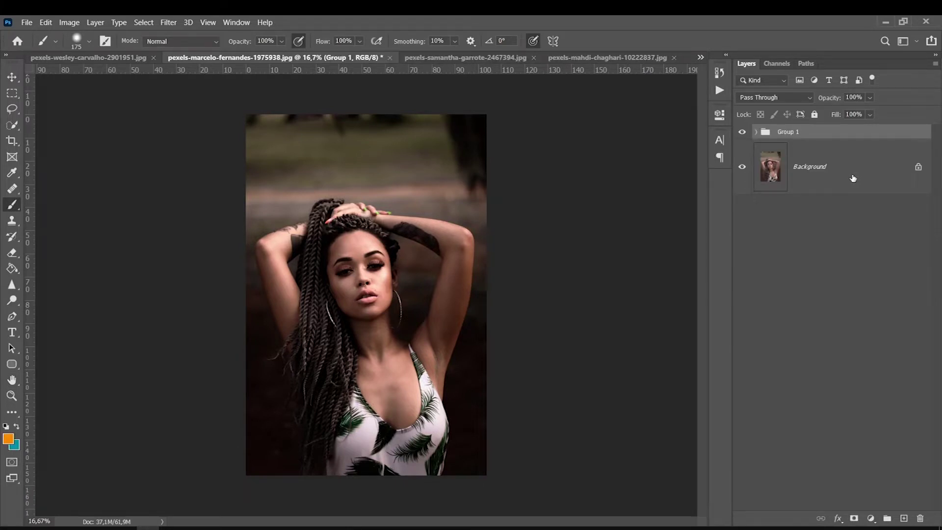
pyautogui.click(854, 518)
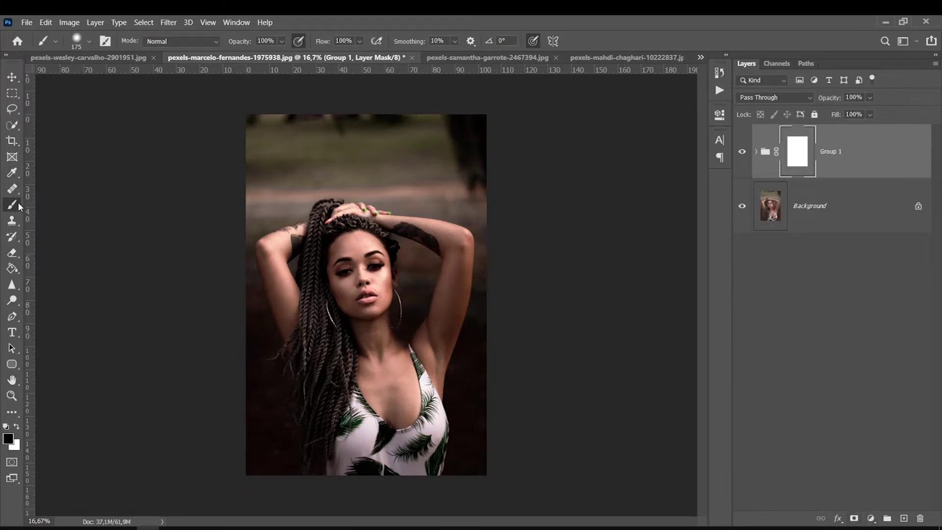
pyautogui.rightClick(338, 231)
pyautogui.moveTo(423, 289); pyautogui.dragTo(401, 289)
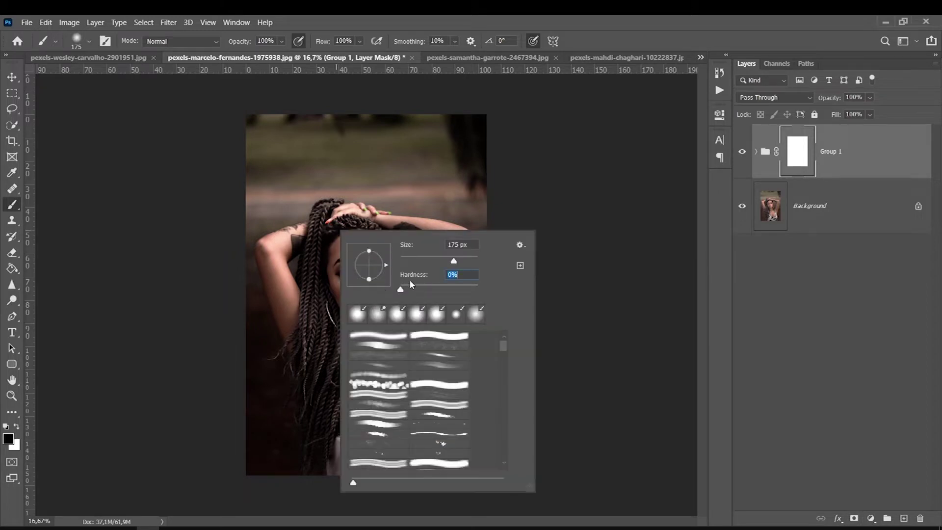
pyautogui.click(792, 154)
pyautogui.hotkey('ctrl', 'i')
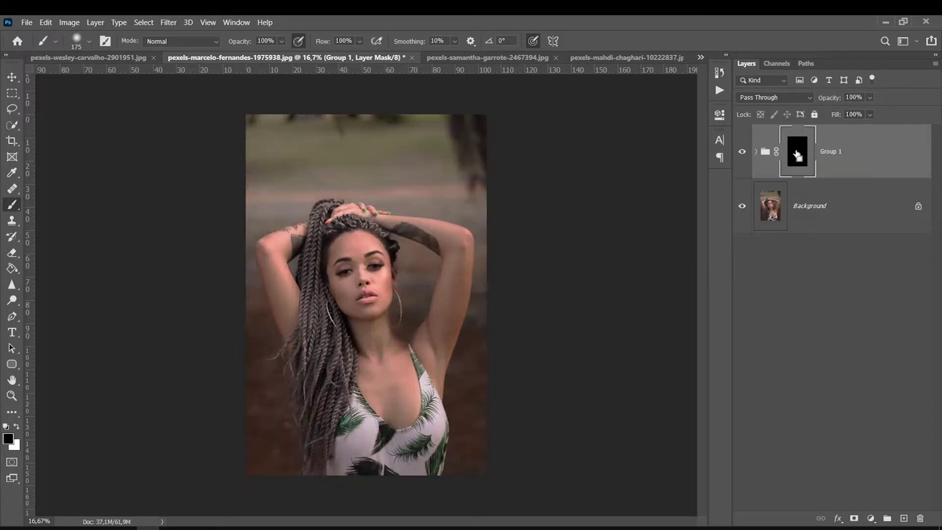
# Step: Paint white on the group mask over the woman's face with a low-opacity 400 px brush
pyautogui.moveTo(283, 41); pyautogui.dragTo(252, 58)
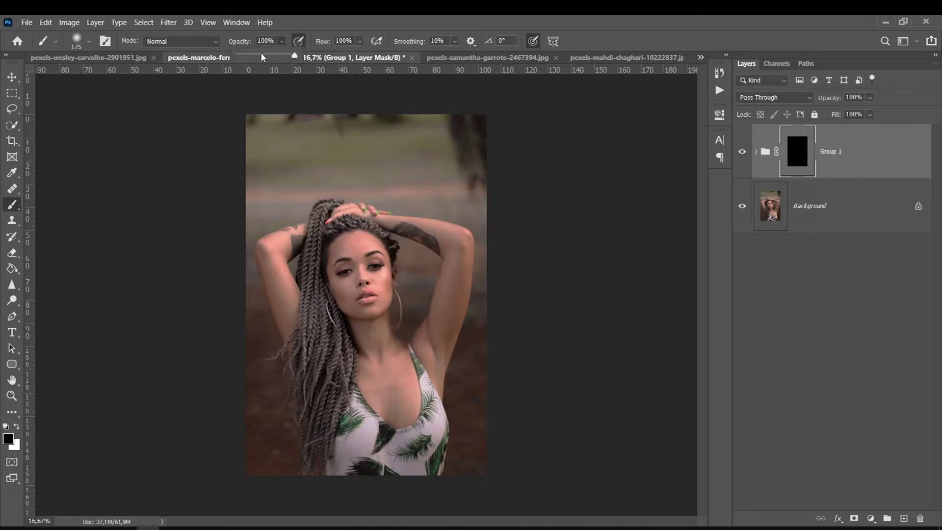
pyautogui.press(']')
pyautogui.press(']')
pyautogui.press(']')
pyautogui.press('[')
pyautogui.press('[')
pyautogui.press('[')
pyautogui.press('[')
pyautogui.press('[')
pyautogui.press('[')
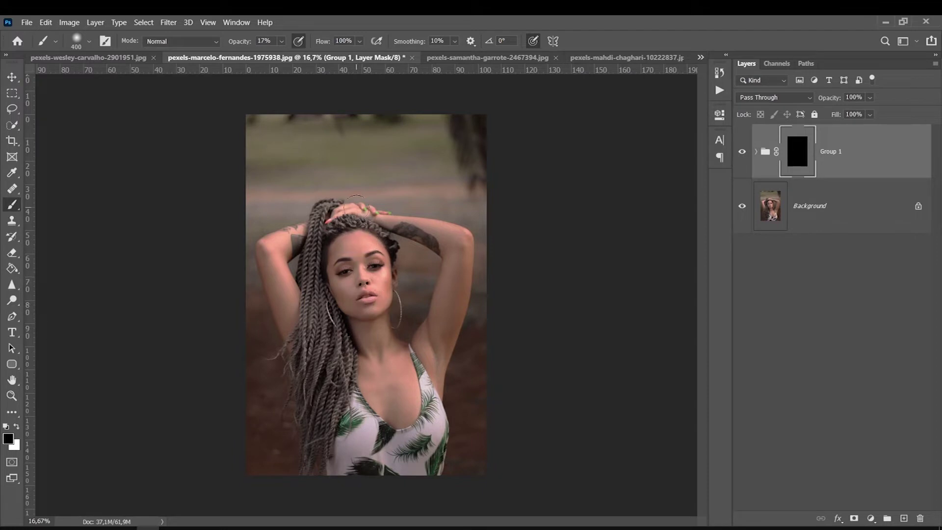
pyautogui.click(20, 428)
pyautogui.moveTo(372, 306); pyautogui.dragTo(358, 246)
pyautogui.press('[')
pyautogui.press(']')
# Step: Paint the effect over the woman's right side, raised elbow, left arm and centre
pyautogui.press('2')
pyautogui.press('6')
pyautogui.moveTo(456, 296); pyautogui.dragTo(460, 302)
pyautogui.press('[')
pyautogui.press('[')
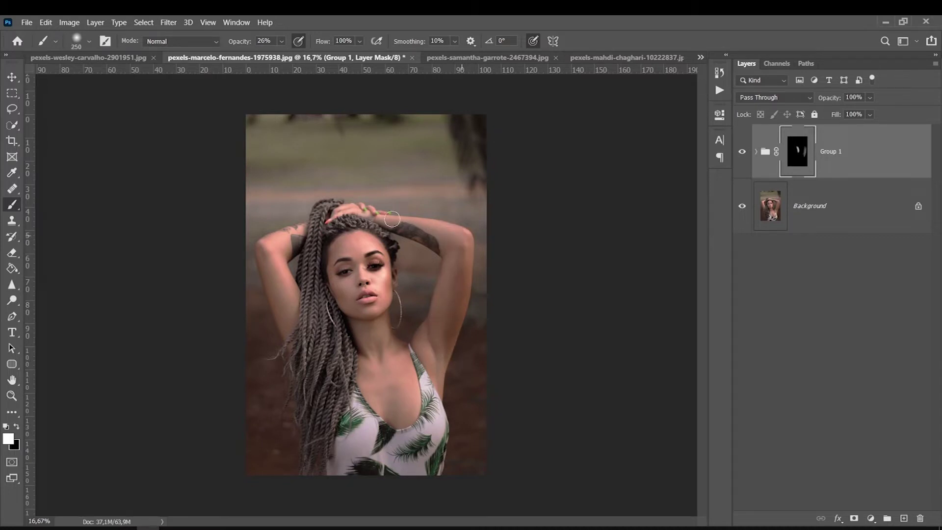
pyautogui.moveTo(463, 300); pyautogui.dragTo(462, 212)
pyautogui.press(']')
pyautogui.press(']')
pyautogui.press(']')
pyautogui.moveTo(293, 346); pyautogui.dragTo(265, 258)
pyautogui.press('[')
pyautogui.moveTo(360, 313); pyautogui.dragTo(330, 258)
# Step: Paint the effect over the chest and hair, raising brush opacity to 63%
pyautogui.press(']')
pyautogui.press(']')
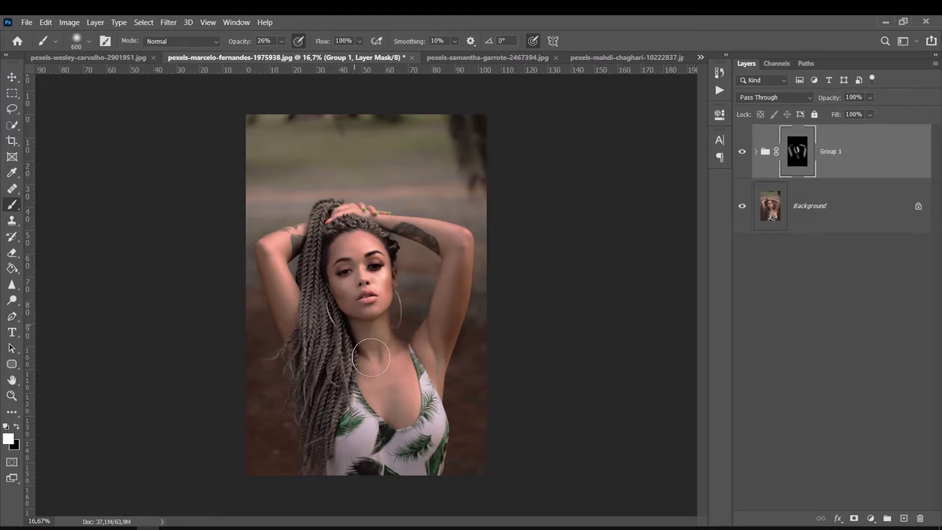
pyautogui.moveTo(398, 440); pyautogui.dragTo(403, 436)
pyautogui.press(']')
pyautogui.moveTo(337, 264); pyautogui.dragTo(344, 349)
pyautogui.press('[')
pyautogui.press('[')
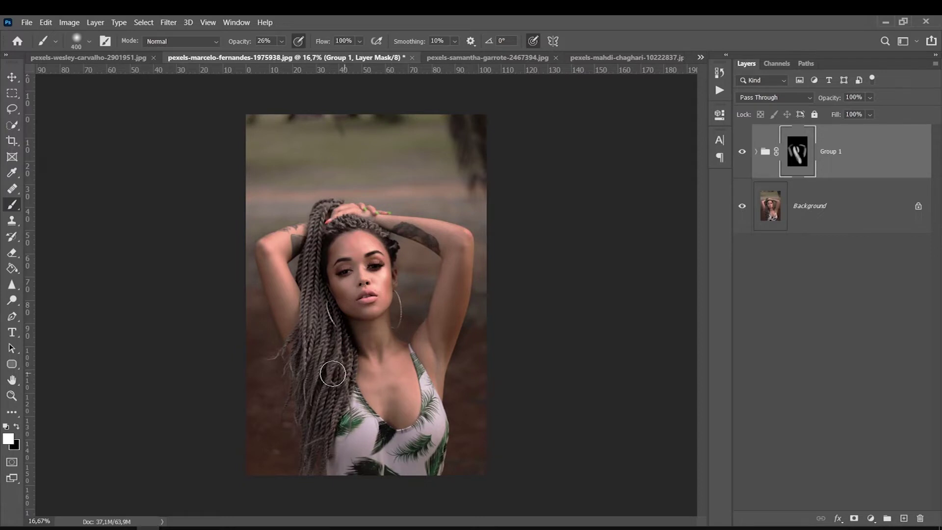
pyautogui.click(278, 42)
pyautogui.moveTo(295, 58); pyautogui.dragTo(309, 58)
pyautogui.press(']')
pyautogui.press(']')
pyautogui.press(']')
pyautogui.press(']')
pyautogui.press(']')
pyautogui.press(']')
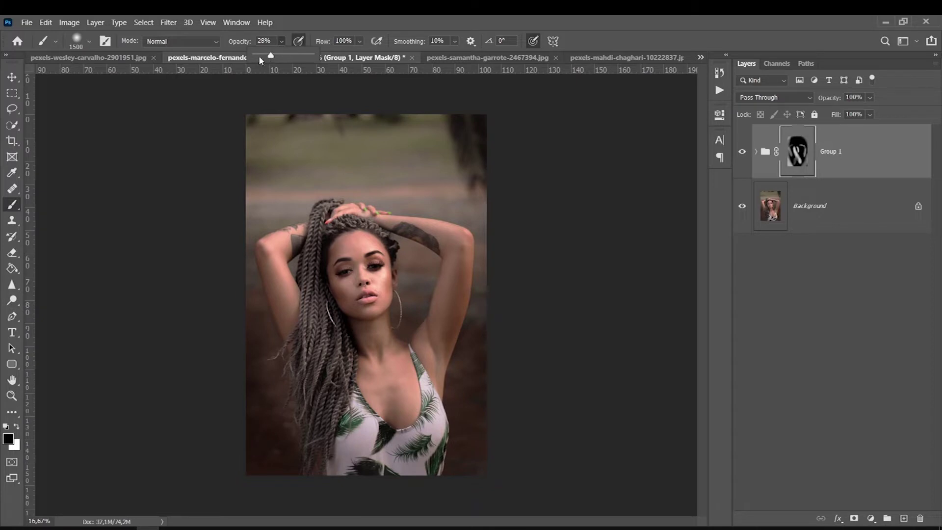
pyautogui.press('[')
pyautogui.press('[')
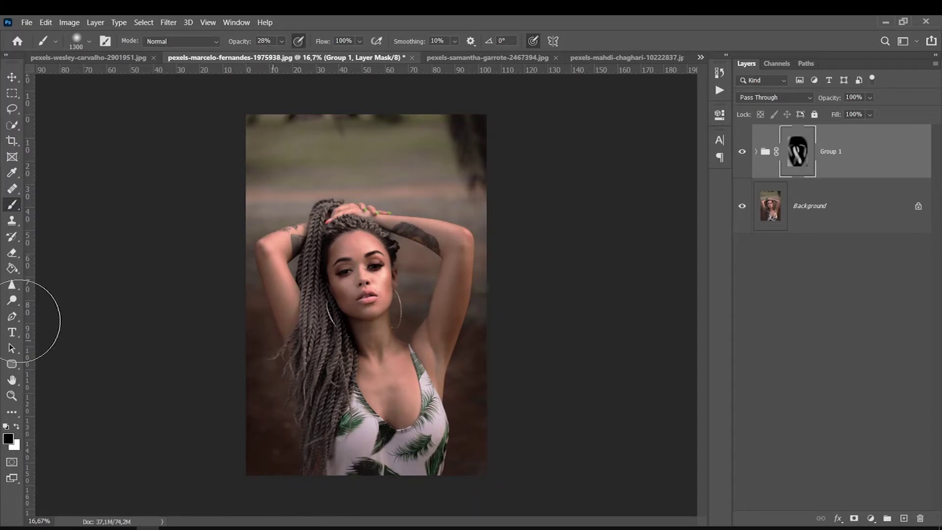
# Step: Toggle Group 1's visibility to compare the portrait before and after
pyautogui.click(742, 152)
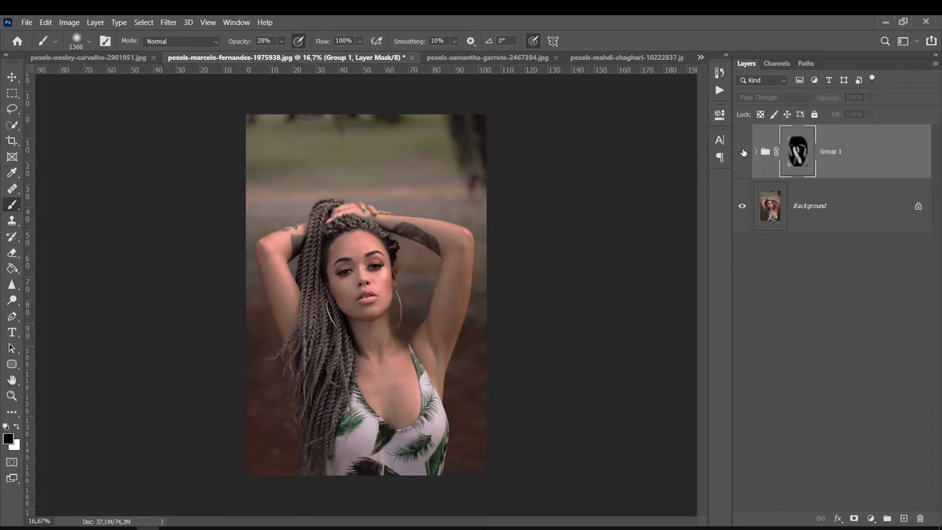
pyautogui.click(743, 153)
pyautogui.click(742, 151)
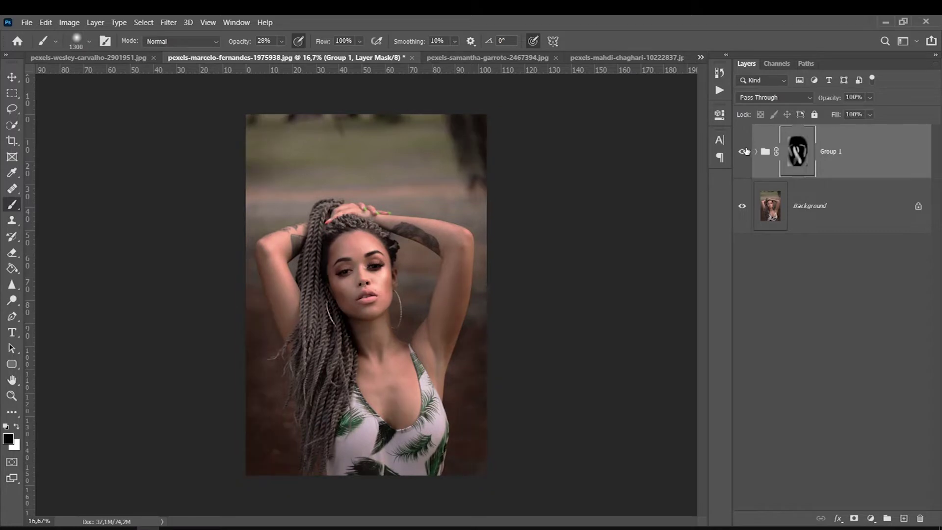
pyautogui.click(745, 149)
pyautogui.press('[')
pyautogui.press('[')
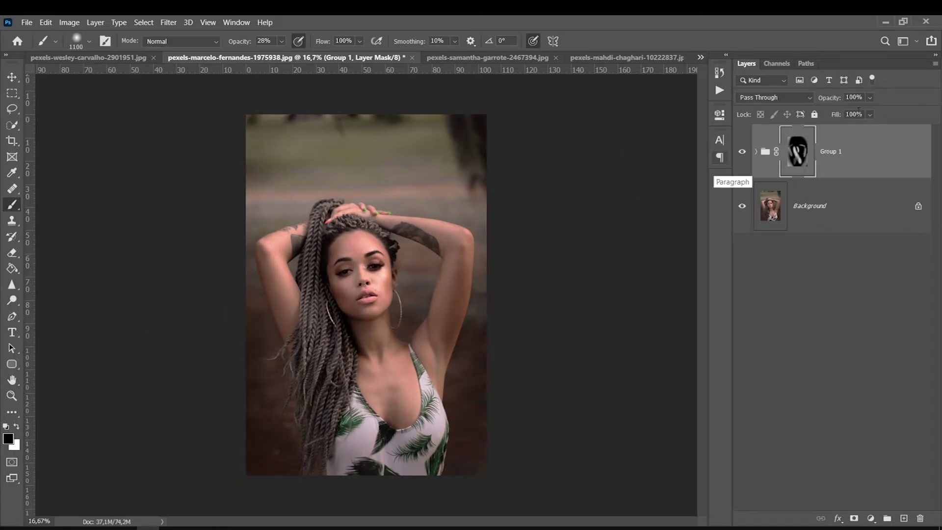
# Step: Set Group 1's Fill to 77%
pyautogui.click(870, 114)
pyautogui.moveTo(868, 130); pyautogui.dragTo(872, 128)
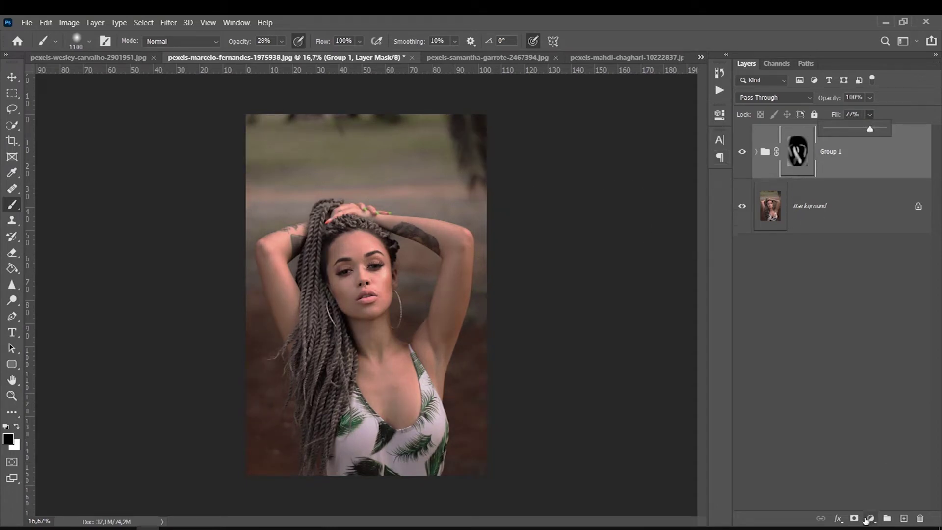
pyautogui.click(871, 519)
# Step: Add Curves 2 in Screen mode and Curves 3 in Multiply mode
pyautogui.click(858, 361)
pyautogui.click(774, 97)
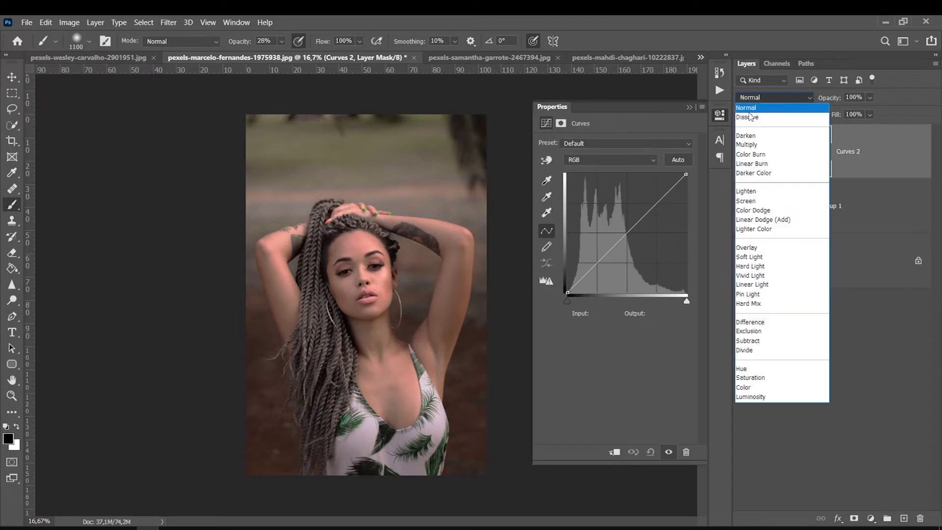
pyautogui.click(763, 202)
pyautogui.click(870, 519)
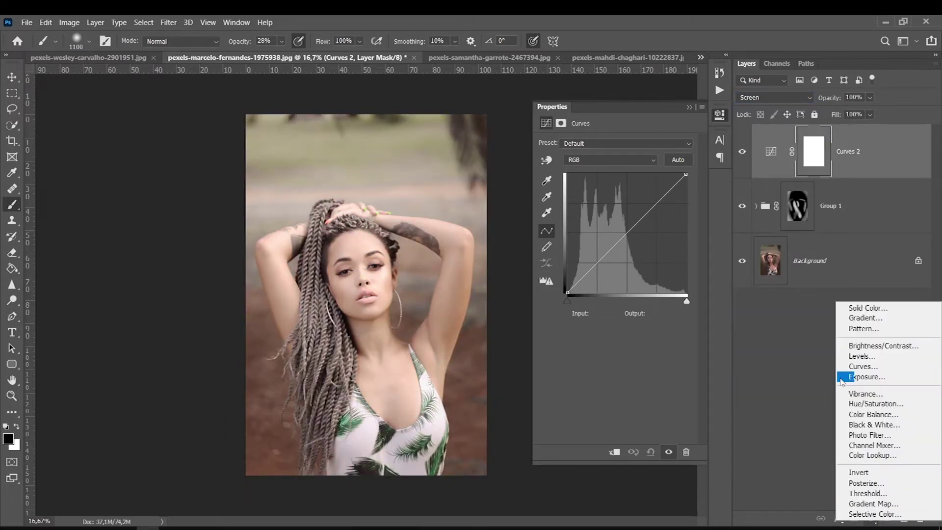
pyautogui.click(857, 363)
pyautogui.click(748, 97)
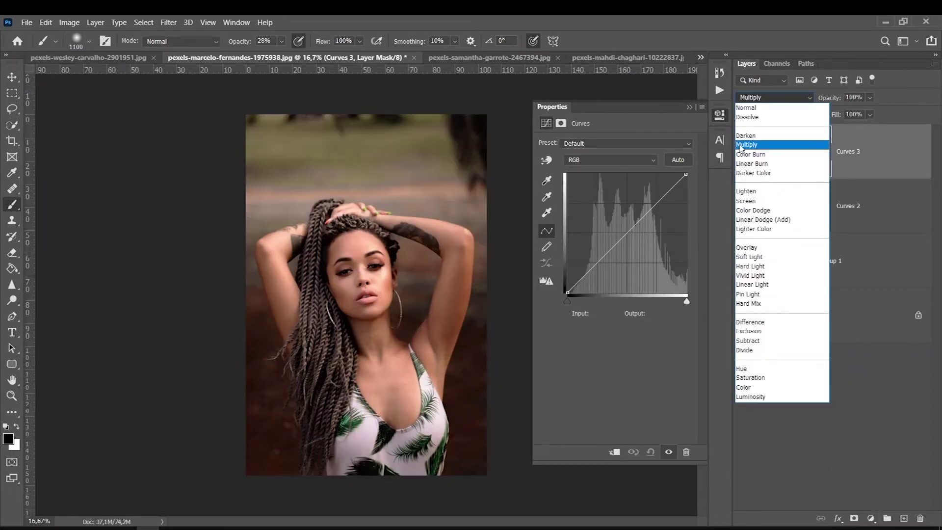
pyautogui.click(743, 144)
# Step: Group Curves 2 and 3 into Group 2 at 30% opacity, then show the teal-door portrait
pyautogui.keyDown('shift'); pyautogui.click(888, 194); pyautogui.keyUp('shift')
pyautogui.hotkey('ctrl', 'g')
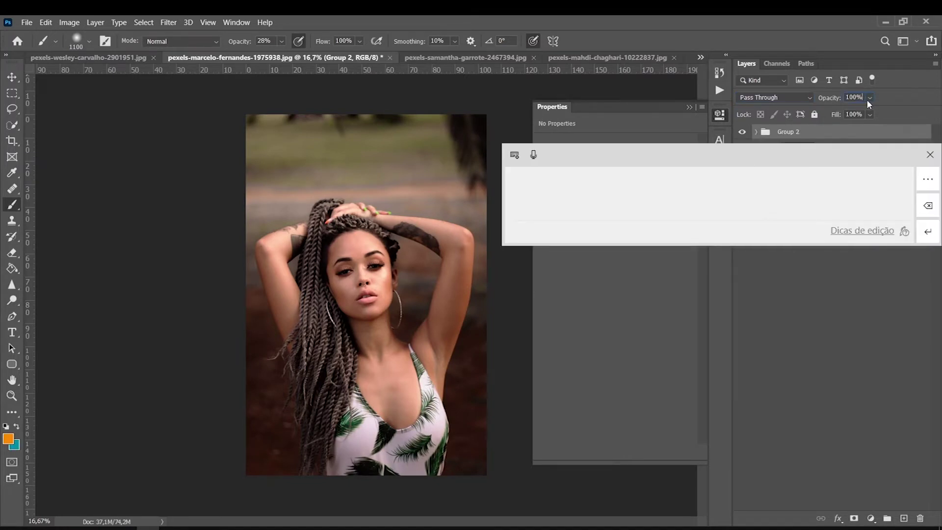
pyautogui.moveTo(870, 97)
pyautogui.mouseDown()
pyautogui.moveTo(854, 115)
pyautogui.moveTo(871, 111)
pyautogui.mouseUp()
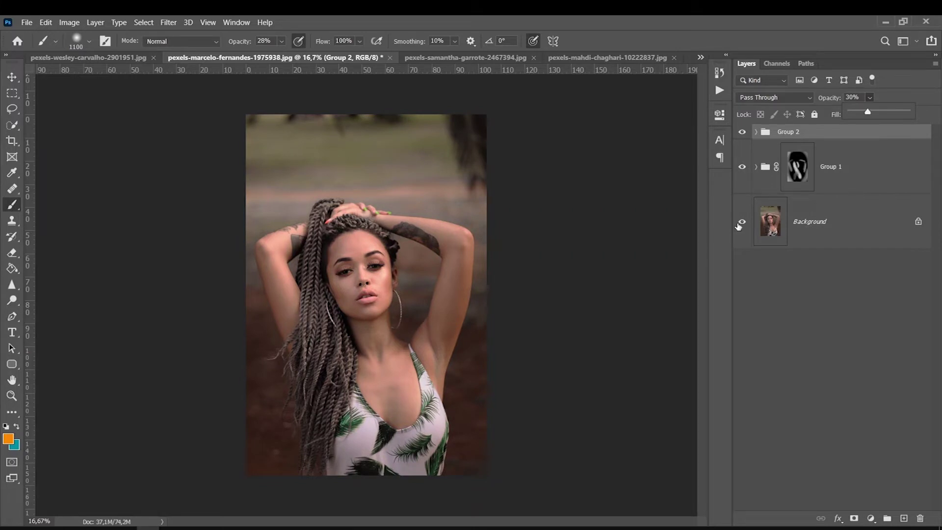
pyautogui.click(738, 227)
pyautogui.hotkey('ctrl', '0')
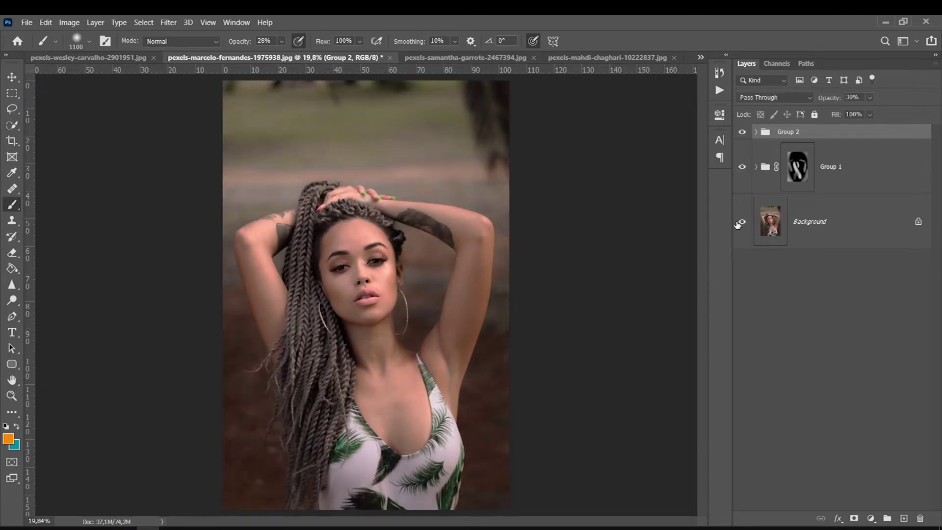
pyautogui.hotkey('ctrl', 'shift', 'Tab')
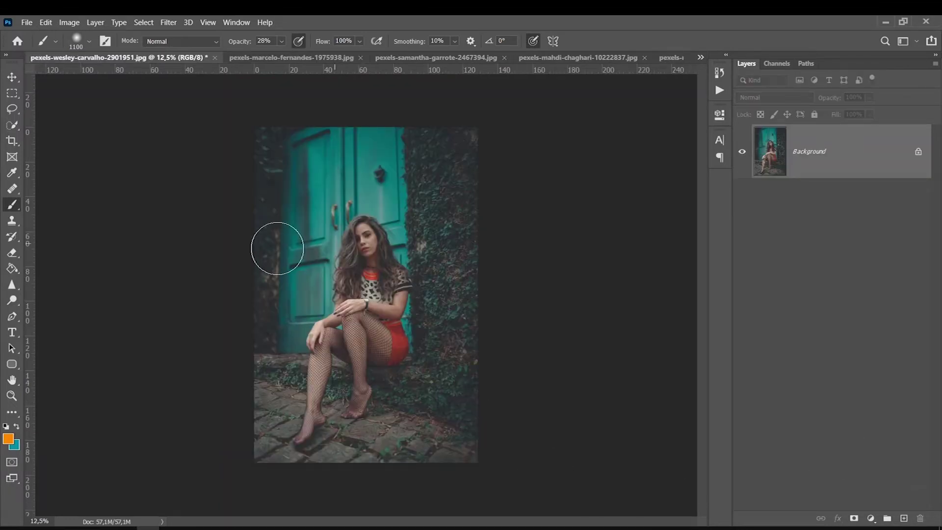
# Step: Add a Black & White adjustment layer using the High Contrast Red Filter preset
pyautogui.click(13, 94)
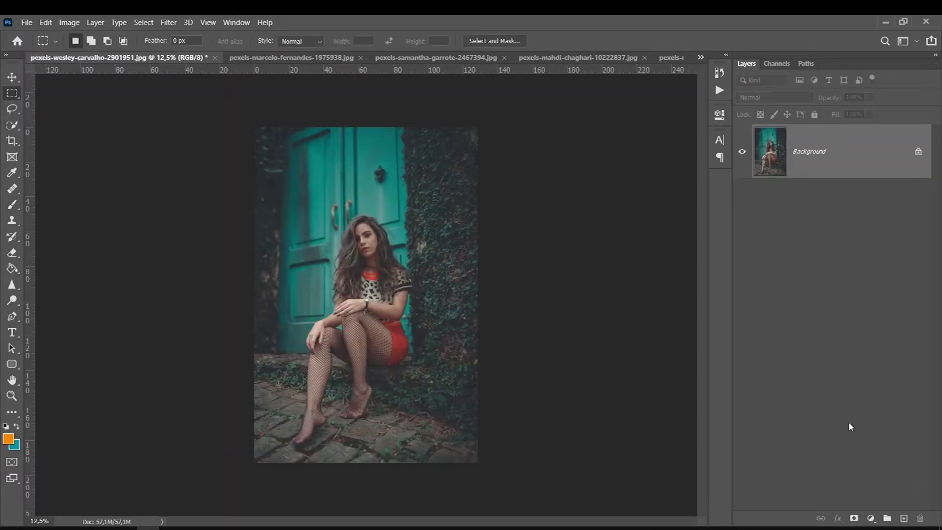
pyautogui.click(870, 517)
pyautogui.click(872, 519)
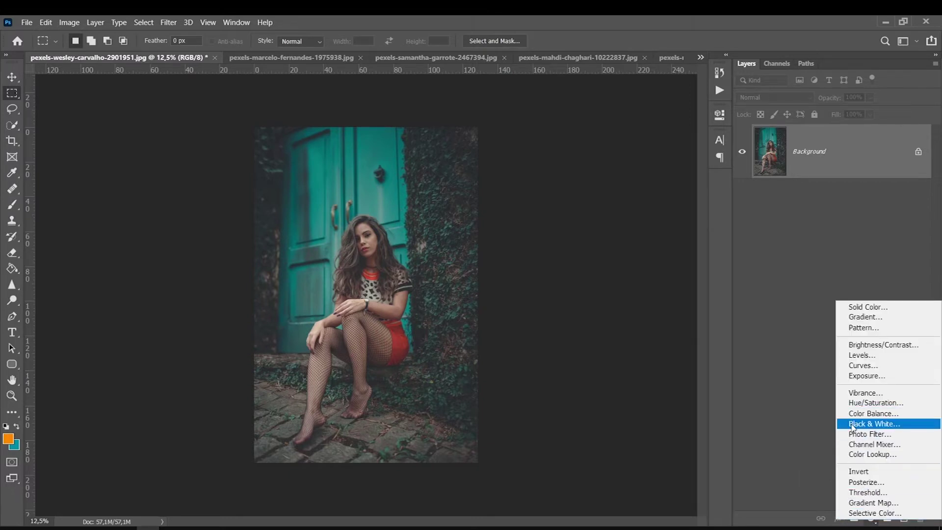
pyautogui.click(852, 425)
pyautogui.click(605, 143)
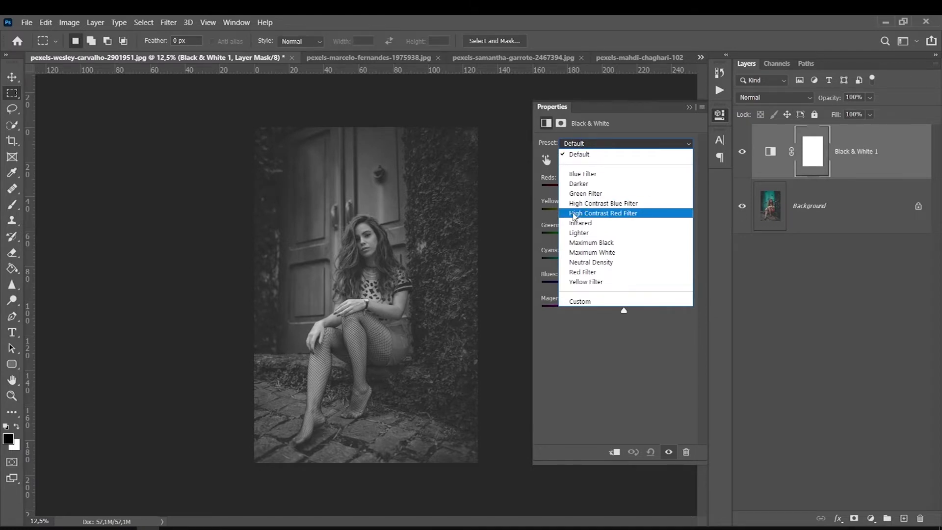
pyautogui.click(574, 215)
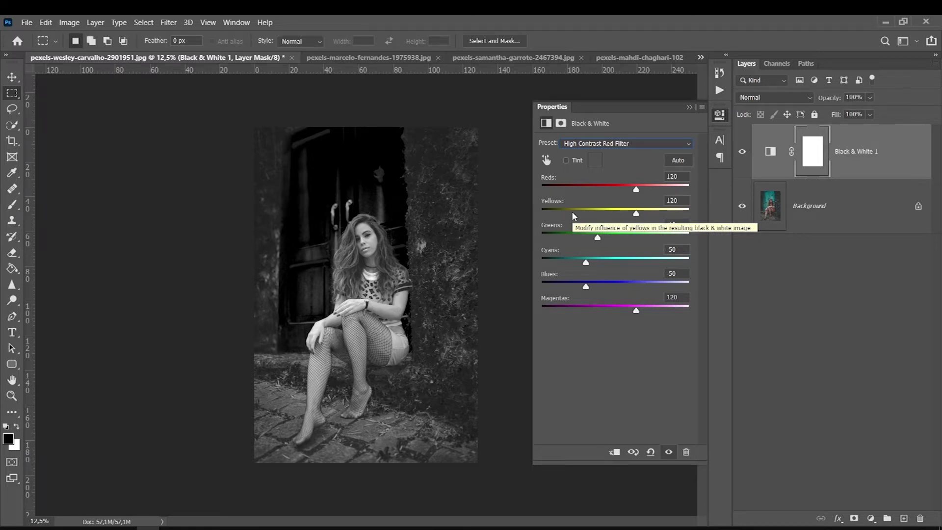
# Step: Set Black & White 1 to Multiply at 33% fill, keeping the High Contrast Red Filter preset
pyautogui.click(760, 101)
pyautogui.click(745, 135)
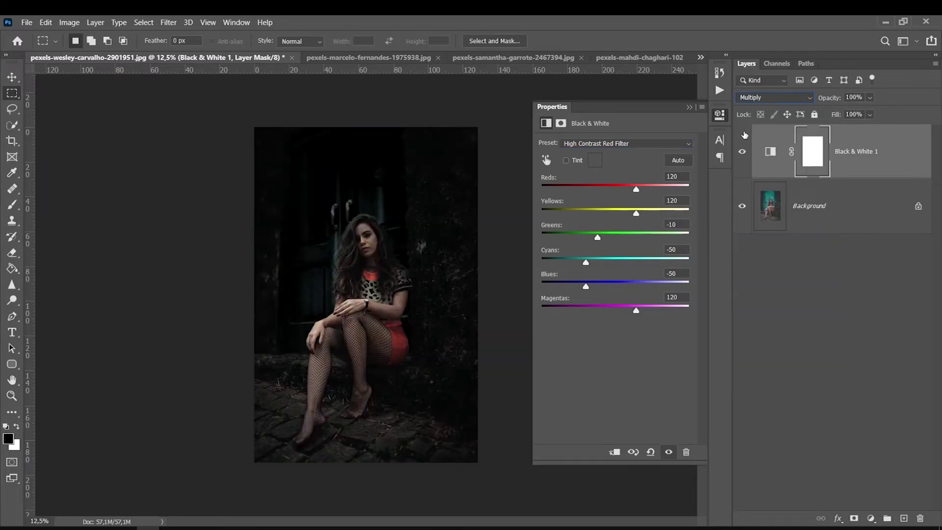
pyautogui.moveTo(870, 114); pyautogui.dragTo(846, 129)
pyautogui.click(626, 144)
pyautogui.click(577, 192)
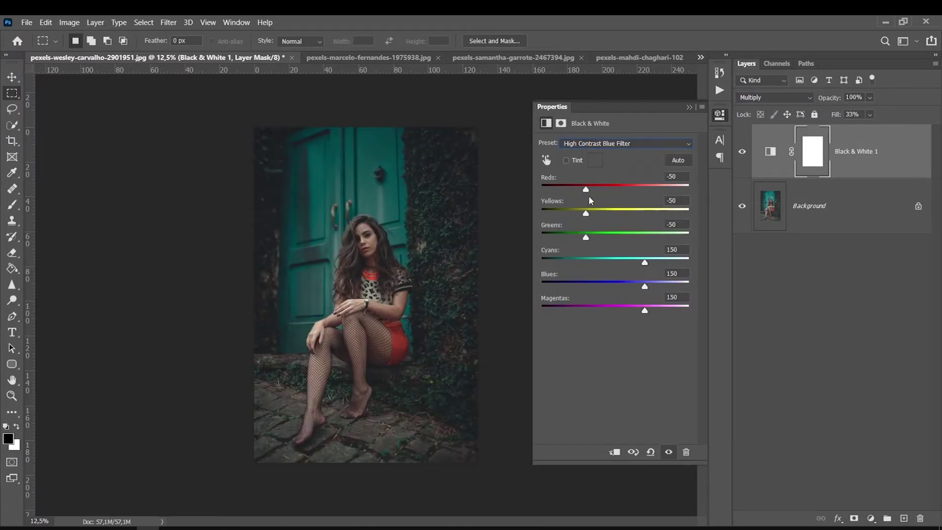
pyautogui.click(600, 145)
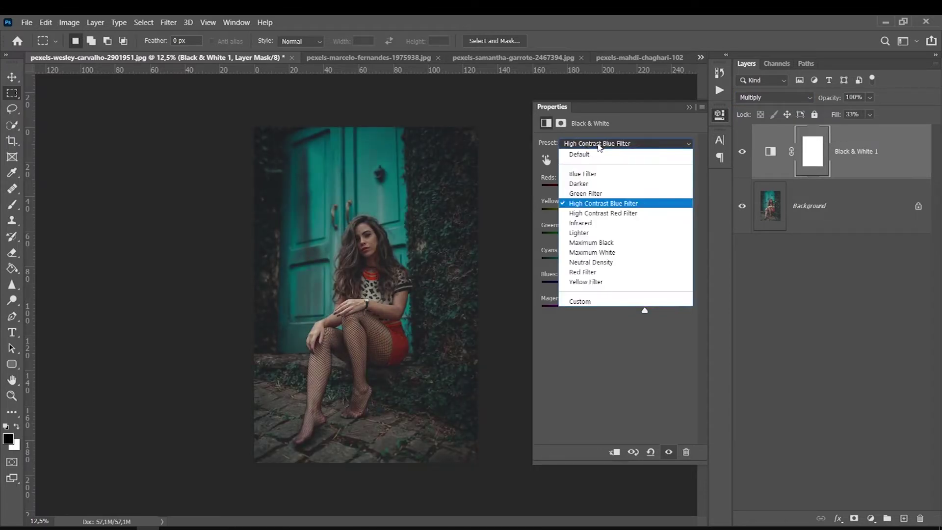
pyautogui.click(584, 211)
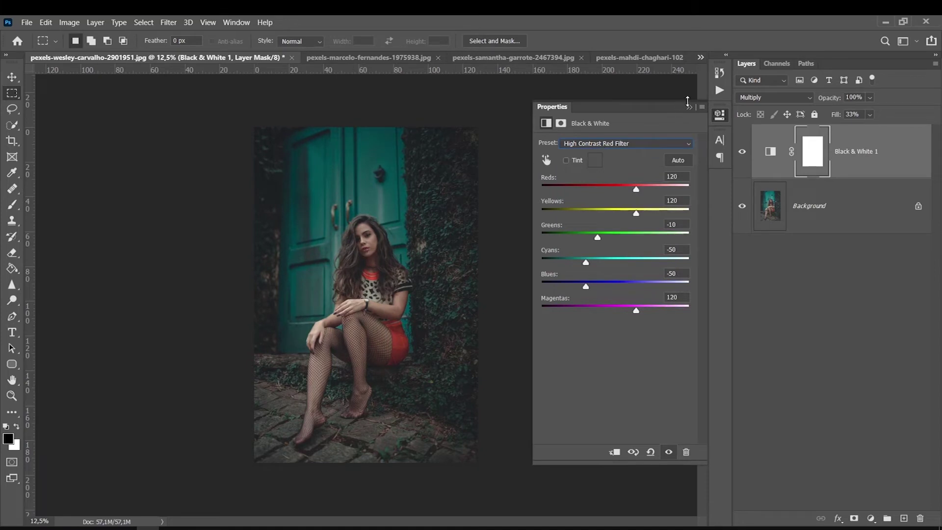
pyautogui.click(689, 107)
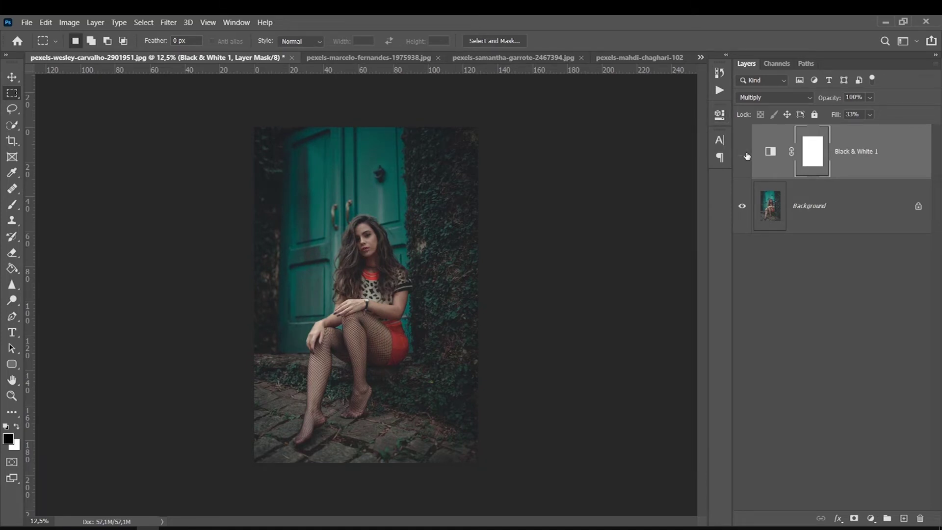
# Step: Toggle the Black & White layer on and off to compare the photo
pyautogui.click(745, 155)
pyautogui.click(746, 155)
pyautogui.click(746, 154)
pyautogui.click(746, 154)
pyautogui.click(746, 155)
pyautogui.click(746, 154)
pyautogui.click(746, 155)
pyautogui.click(746, 155)
pyautogui.click(746, 155)
pyautogui.click(746, 154)
pyautogui.click(746, 154)
# Step: Add a Brightness/Contrast layer with Brightness 23 and Contrast 45
pyautogui.click(871, 518)
pyautogui.click(859, 341)
pyautogui.moveTo(613, 201)
pyautogui.mouseDown()
pyautogui.moveTo(638, 201)
pyautogui.moveTo(624, 178)
pyautogui.moveTo(650, 201)
pyautogui.mouseUp()
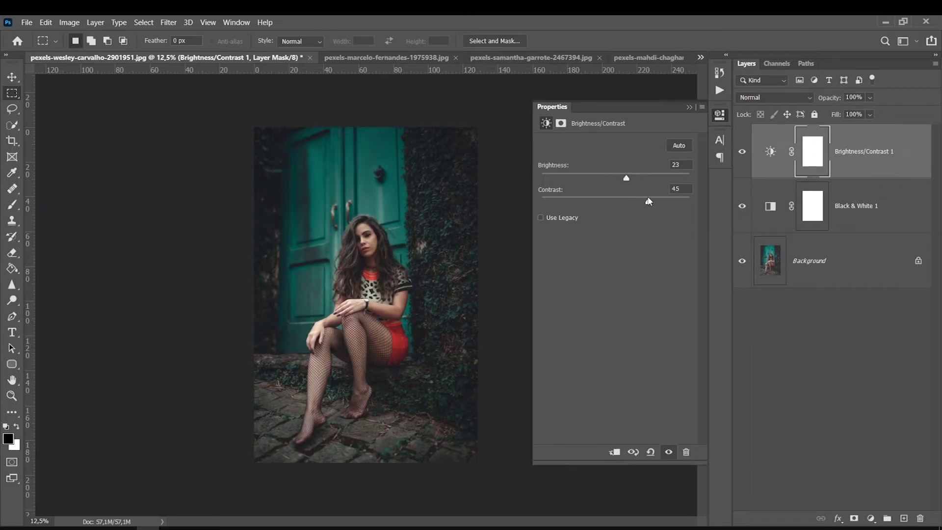
pyautogui.click(688, 107)
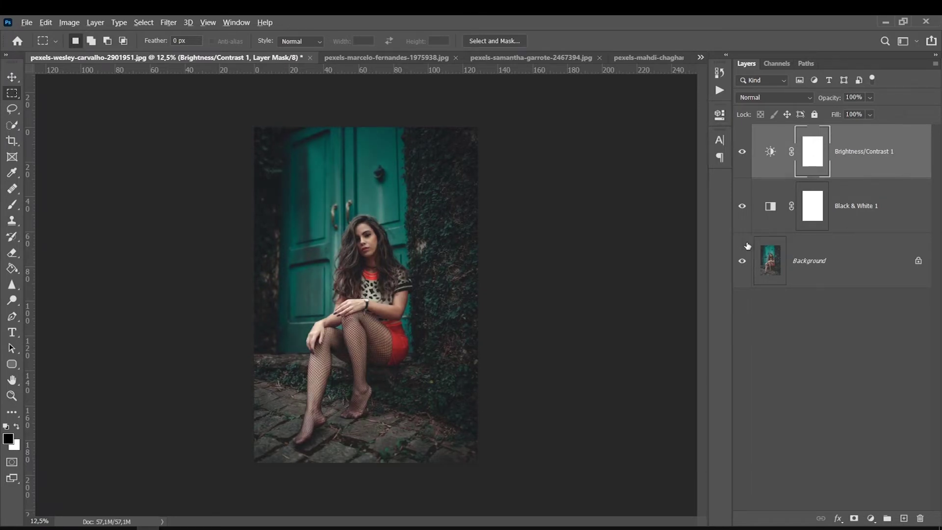
# Step: Zoom in and toggle the adjustments to compare against the original photo
pyautogui.hotkey('ctrl', '+')
pyautogui.keyDown('alt'); pyautogui.click(741, 260); pyautogui.keyUp('alt')
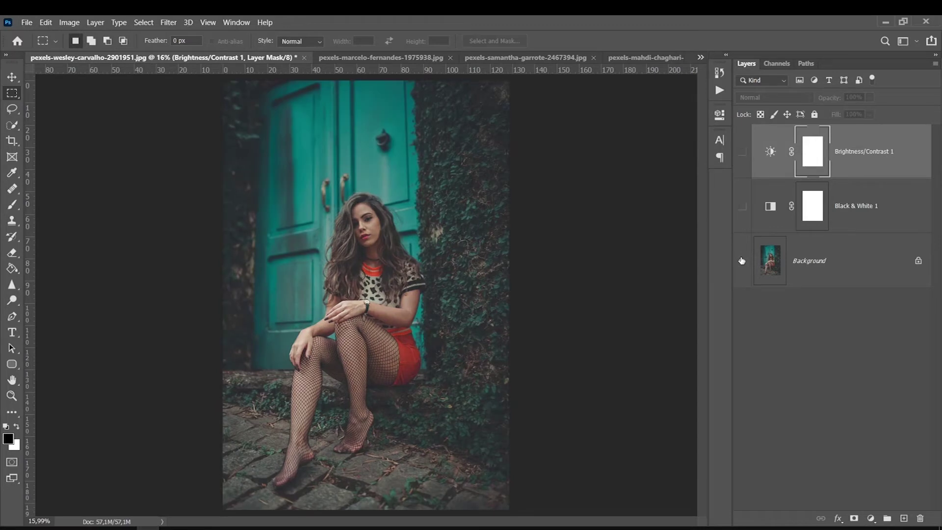
pyautogui.keyDown('alt'); pyautogui.click(742, 260); pyautogui.keyUp('alt')
pyautogui.keyDown('alt'); pyautogui.click(742, 259); pyautogui.keyUp('alt')
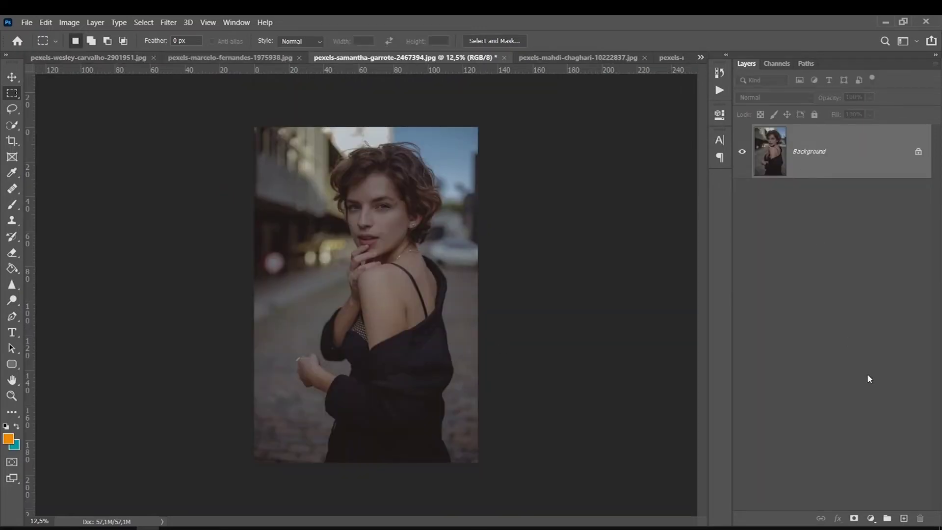
# Step: Add a near-white f6f6f6 Solid Color fill layer in Soft Light mode
pyautogui.click(871, 519)
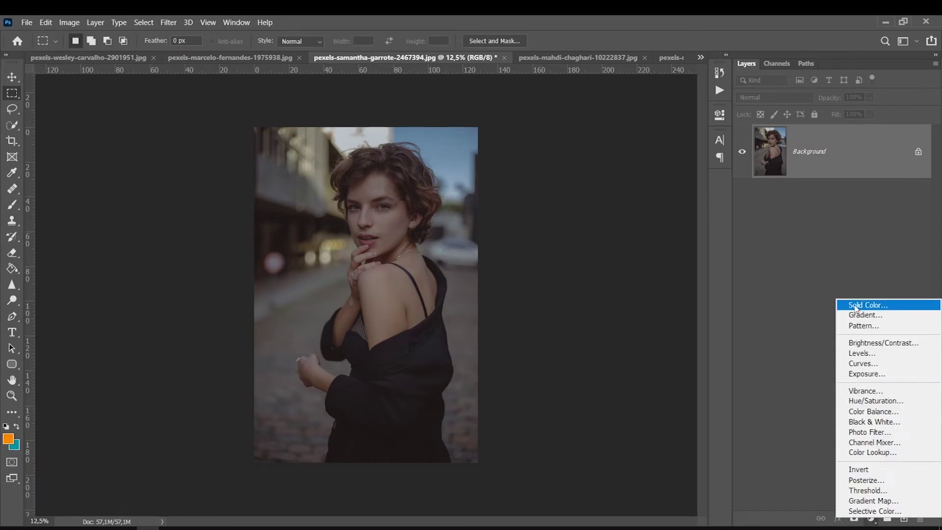
pyautogui.click(849, 304)
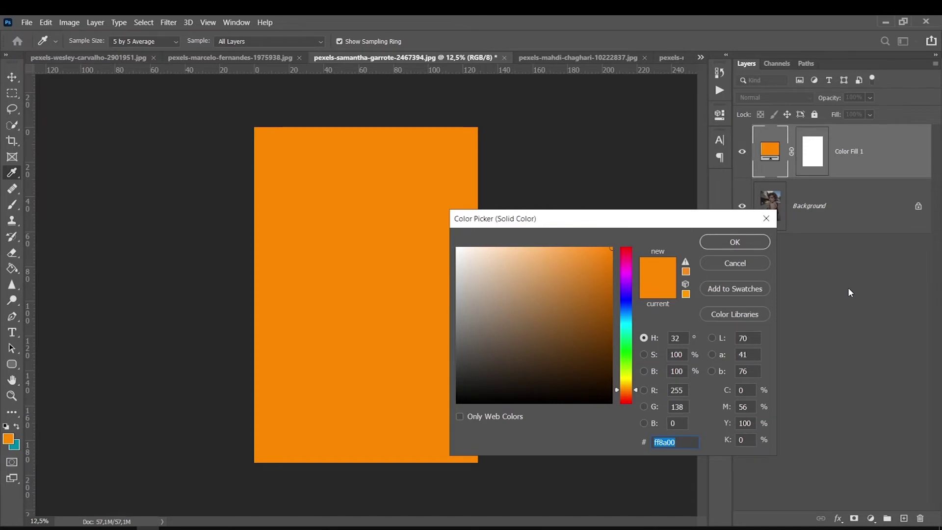
pyautogui.moveTo(484, 273); pyautogui.dragTo(448, 253)
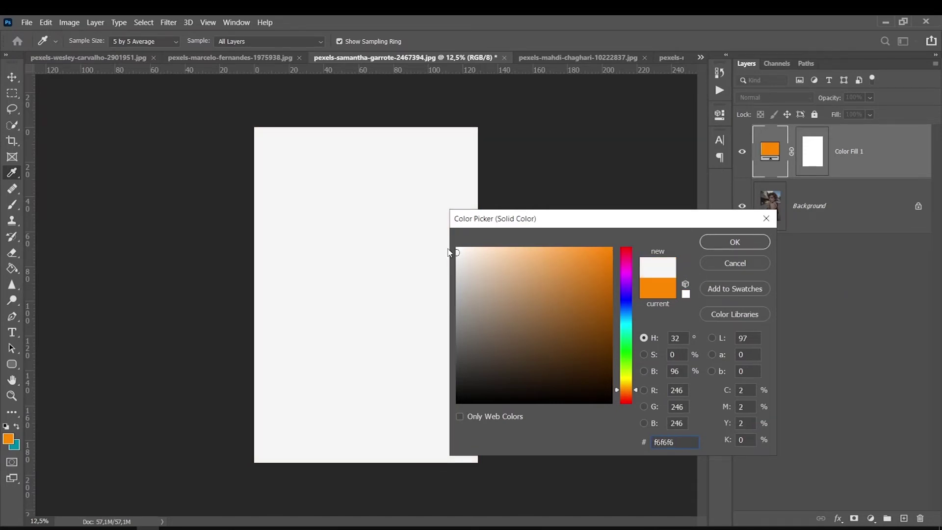
pyautogui.press('Return')
pyautogui.press('m')
pyautogui.click(774, 97)
pyautogui.click(749, 257)
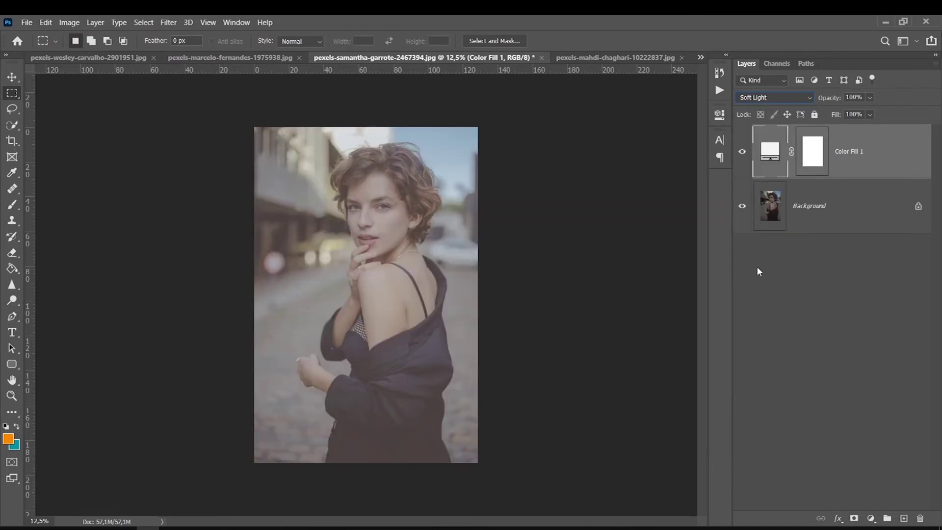
# Step: Add Brightness/Contrast 1 with Contrast 100 and Brightness -12
pyautogui.click(871, 518)
pyautogui.click(858, 338)
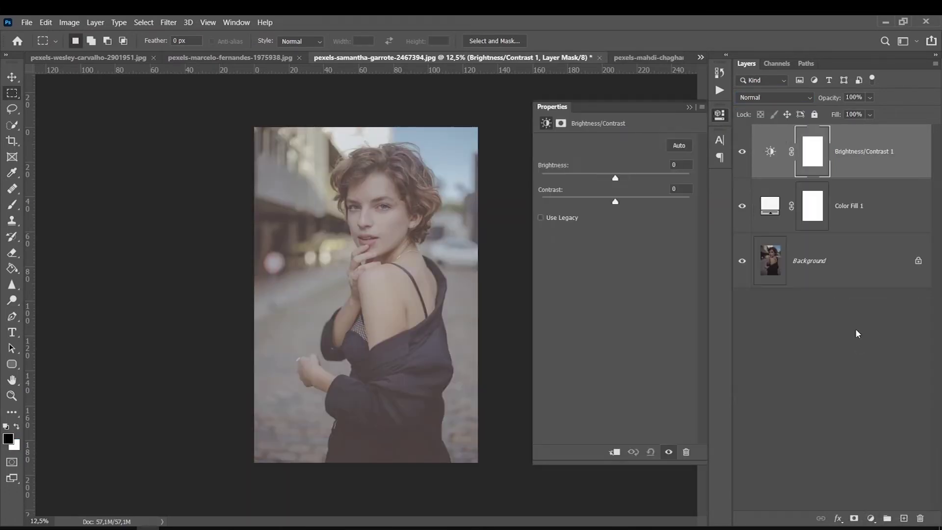
pyautogui.moveTo(616, 201); pyautogui.dragTo(688, 201)
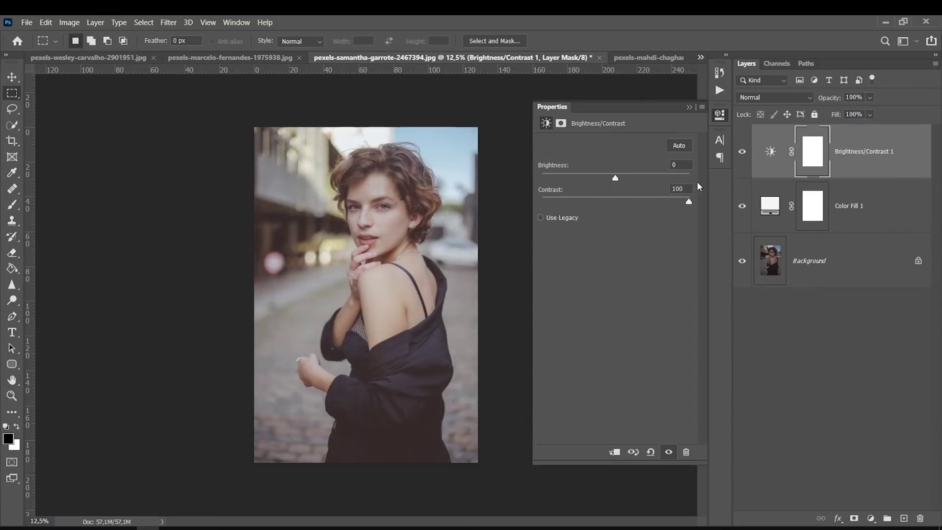
pyautogui.moveTo(615, 178); pyautogui.dragTo(609, 178)
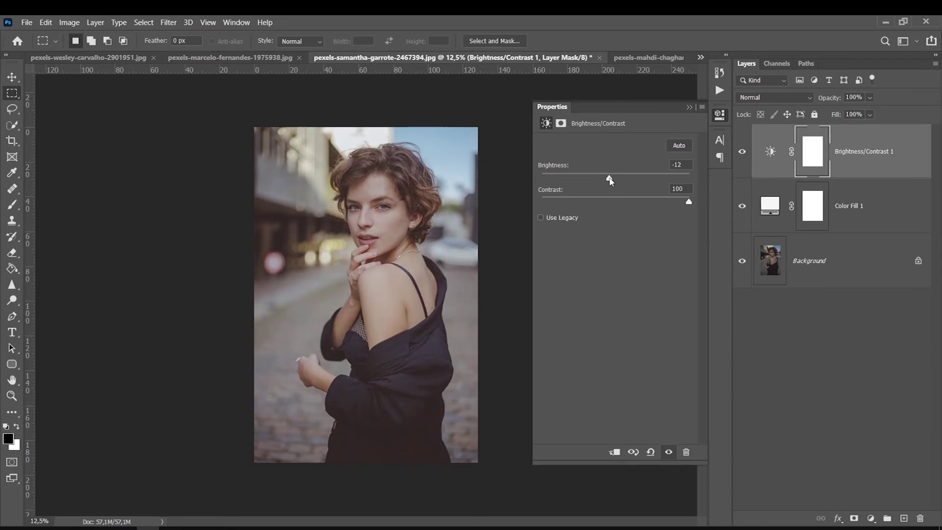
pyautogui.click(841, 218)
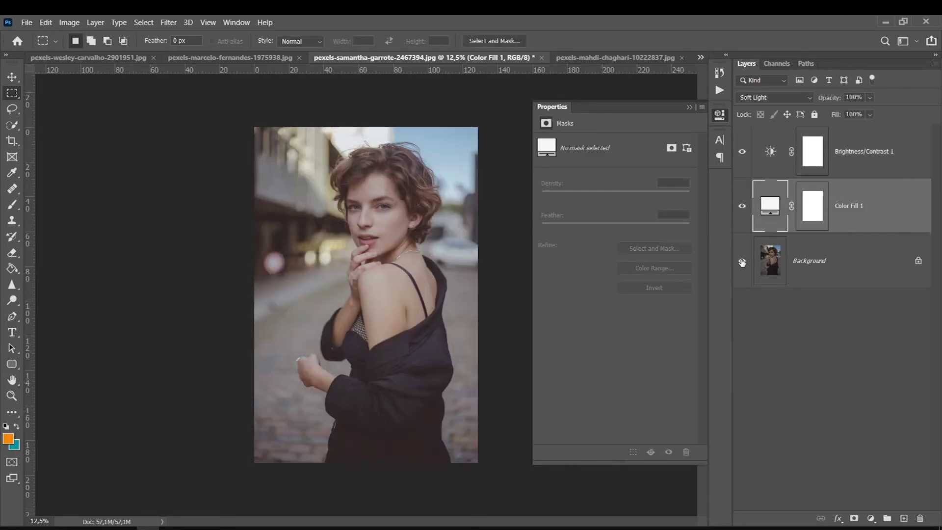
pyautogui.doubleClick(863, 151)
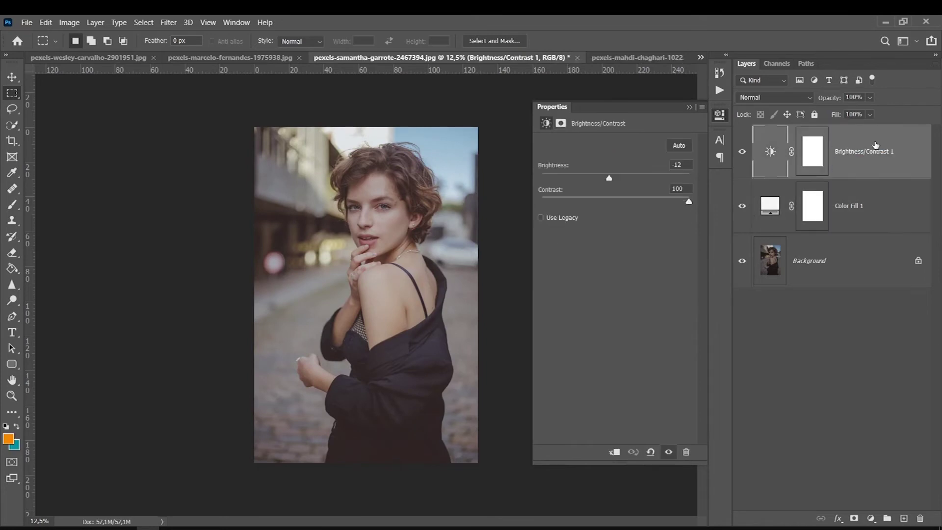
pyautogui.click(871, 518)
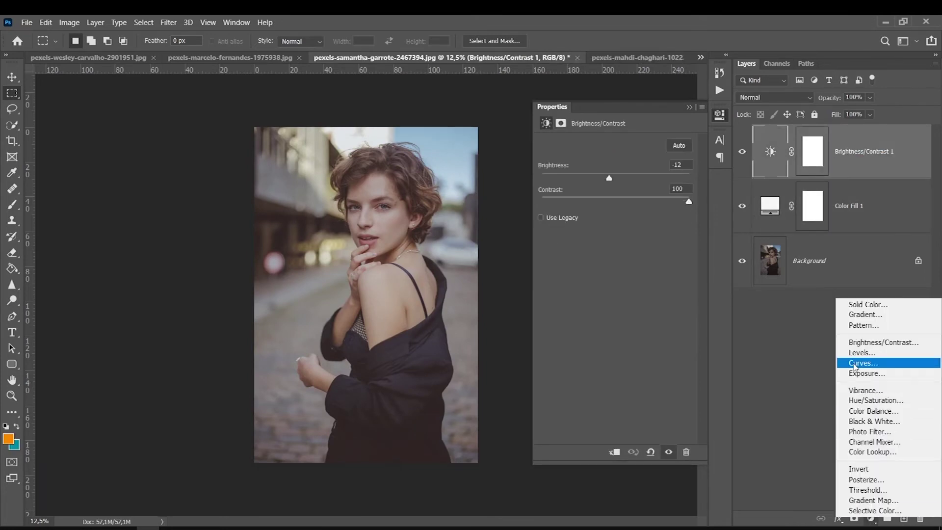
# Step: Add Curves 1, pulling shadows from 42 to 29 and lifting midtones, then compare before/after
pyautogui.click(859, 363)
pyautogui.click(546, 160)
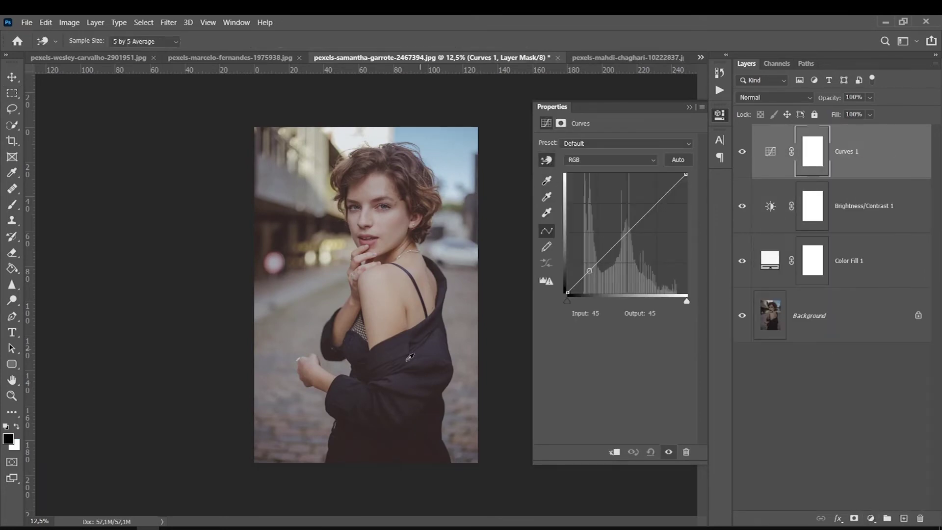
pyautogui.moveTo(423, 366); pyautogui.dragTo(423, 377)
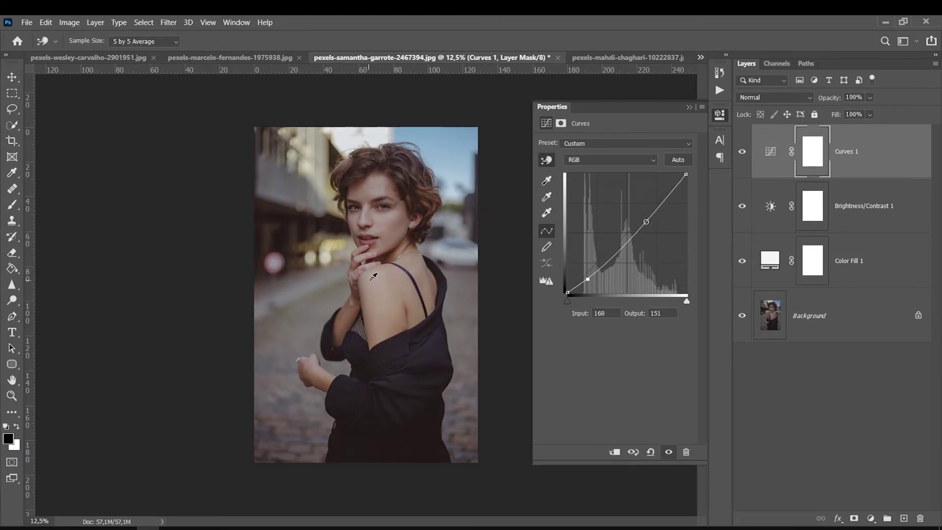
pyautogui.moveTo(374, 287); pyautogui.dragTo(382, 269)
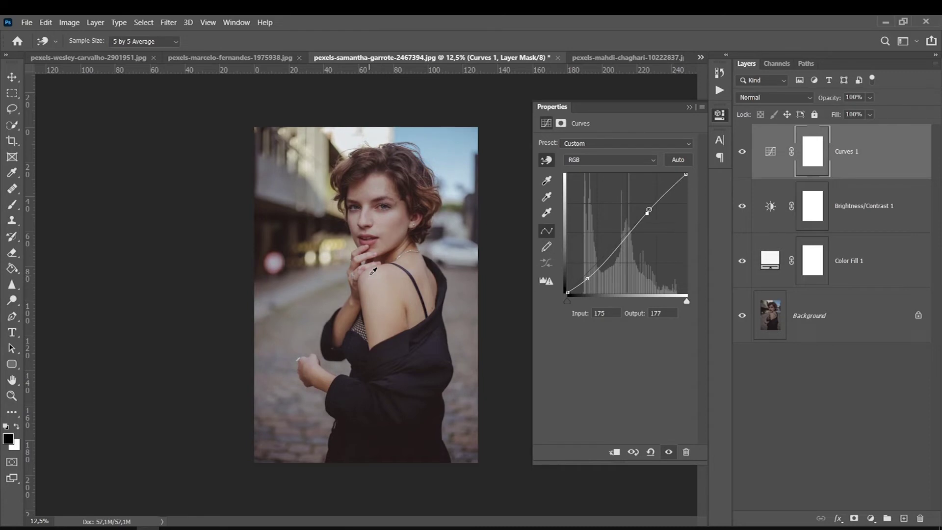
pyautogui.press('\\')
pyautogui.press('\\')
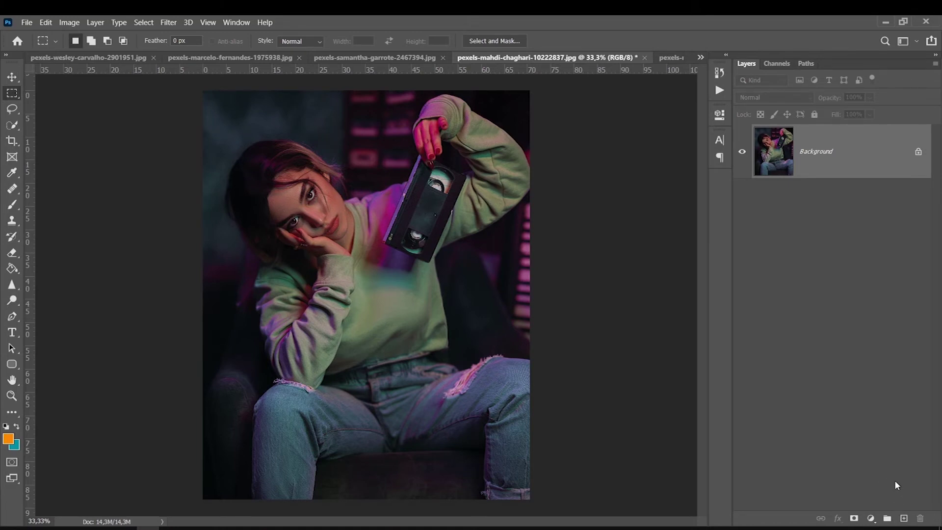
# Step: Add a Solid Color fill layer in a dark purple
pyautogui.click(872, 518)
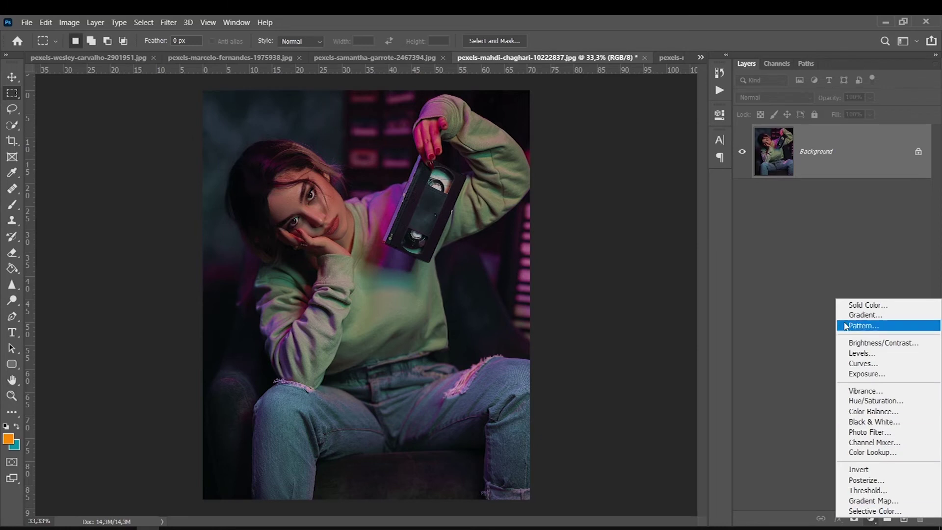
pyautogui.click(848, 307)
pyautogui.moveTo(626, 339); pyautogui.dragTo(626, 314)
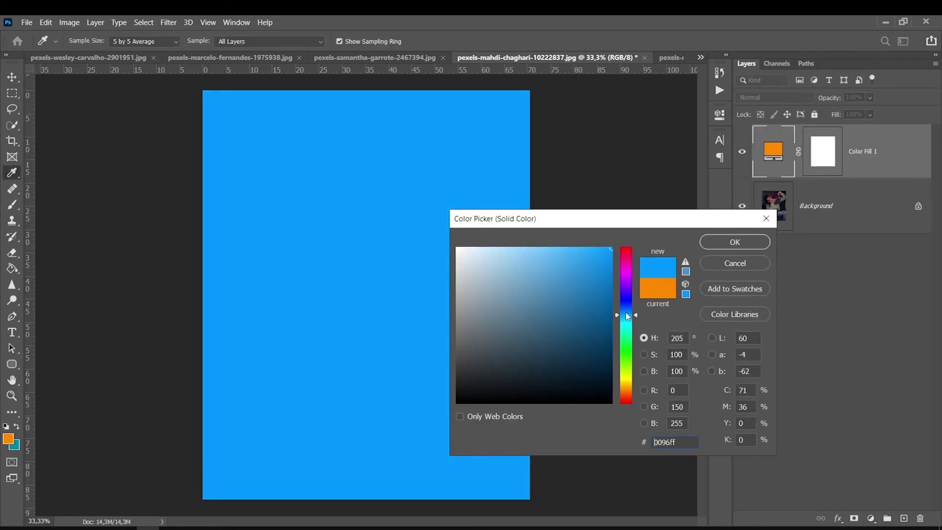
pyautogui.moveTo(628, 298); pyautogui.dragTo(626, 285)
pyautogui.moveTo(491, 342)
pyautogui.mouseDown()
pyautogui.moveTo(444, 365)
pyautogui.moveTo(509, 368)
pyautogui.mouseUp()
pyautogui.click(734, 242)
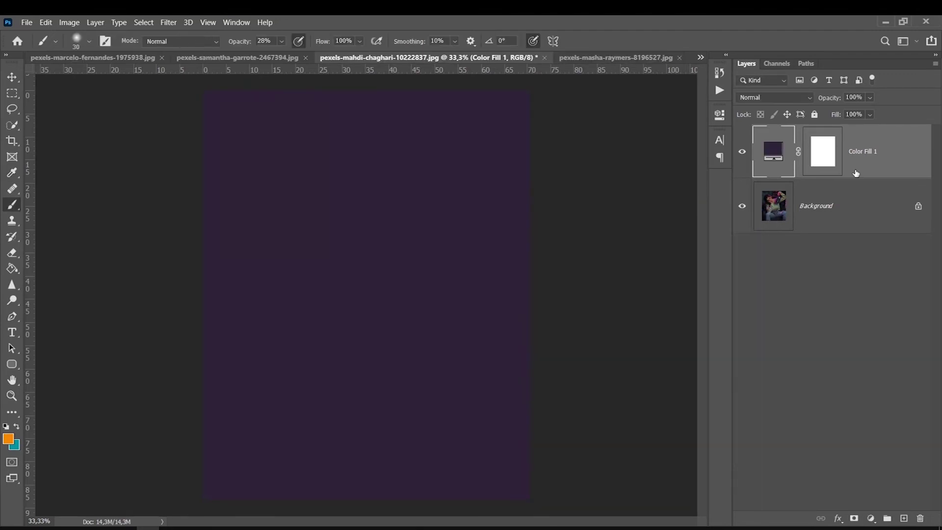
# Step: Split the Underlying Layer Blend If sliders on Color Fill 1 so the photo shows through
pyautogui.doubleClick(856, 173)
pyautogui.moveTo(908, 162); pyautogui.dragTo(850, 195)
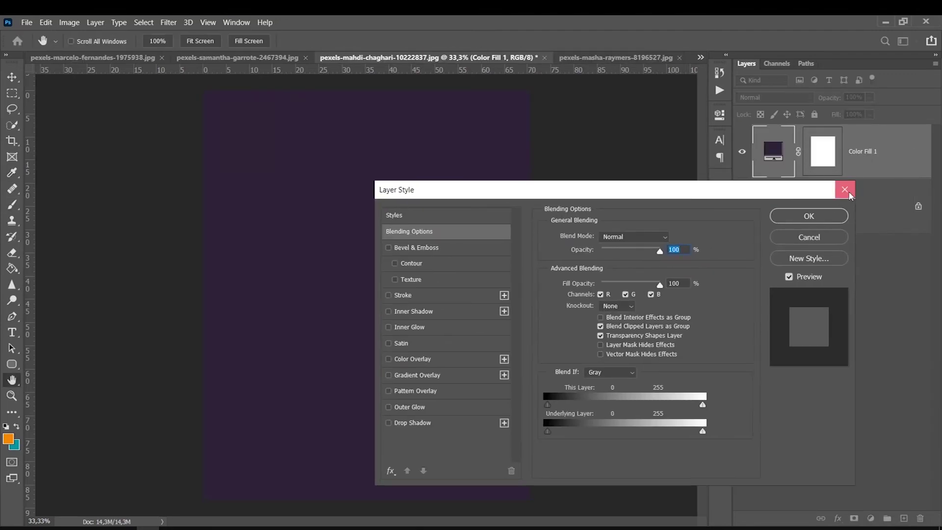
pyautogui.click(844, 189)
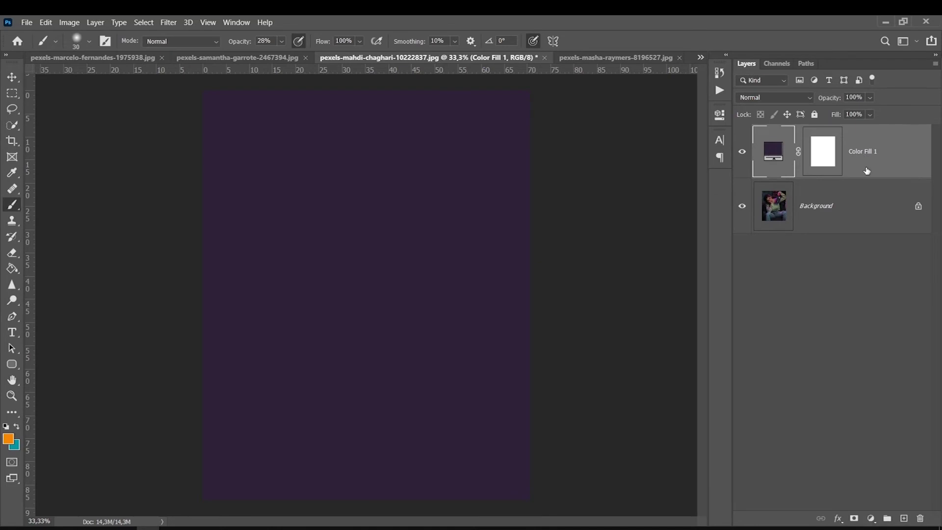
pyautogui.doubleClick(867, 170)
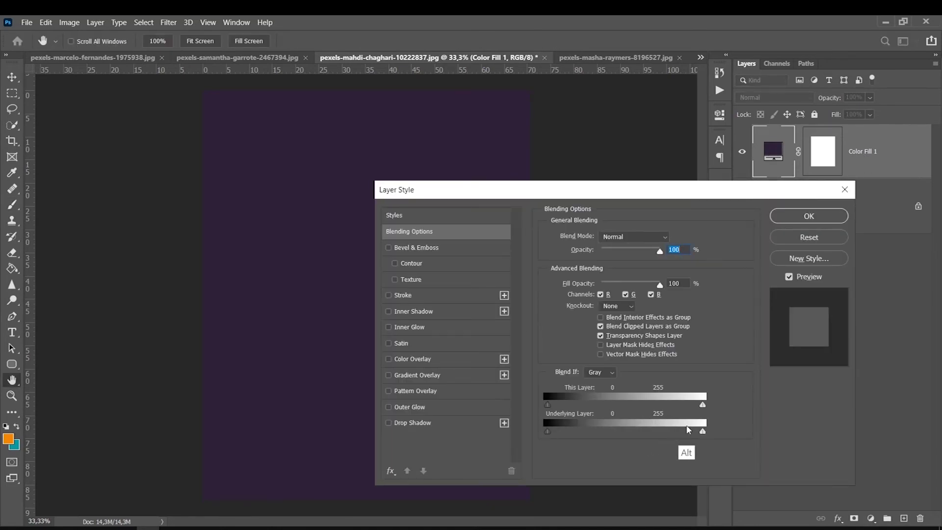
pyautogui.moveTo(702, 431); pyautogui.dragTo(612, 432)
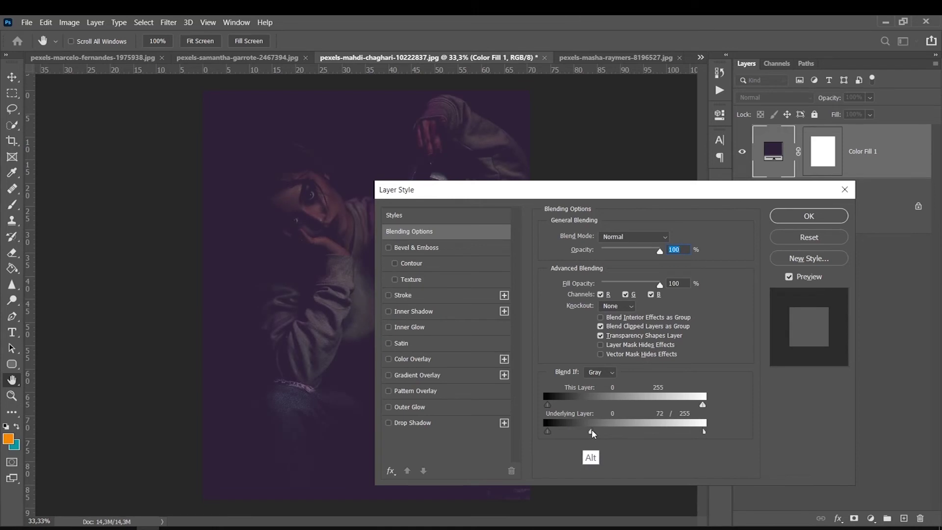
pyautogui.moveTo(612, 432)
pyautogui.mouseDown()
pyautogui.moveTo(555, 436)
pyautogui.moveTo(568, 436)
pyautogui.mouseUp()
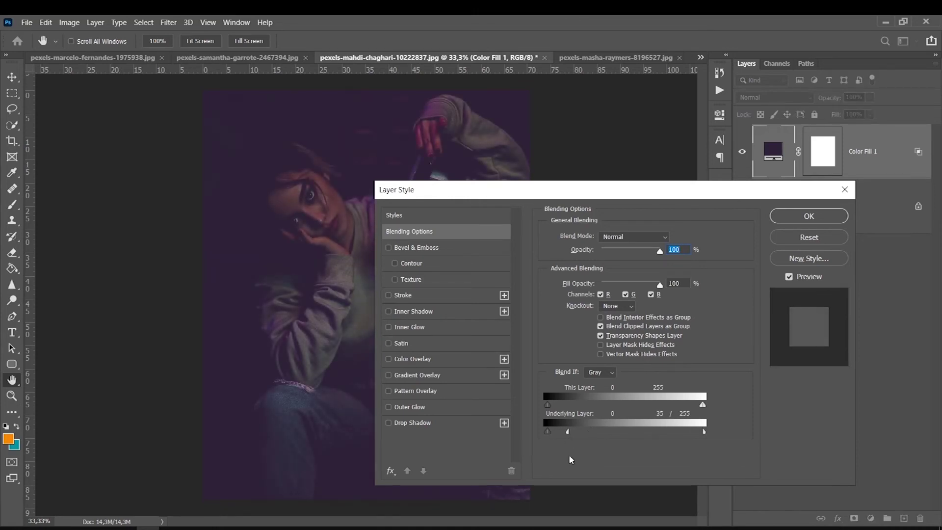
pyautogui.press('Return')
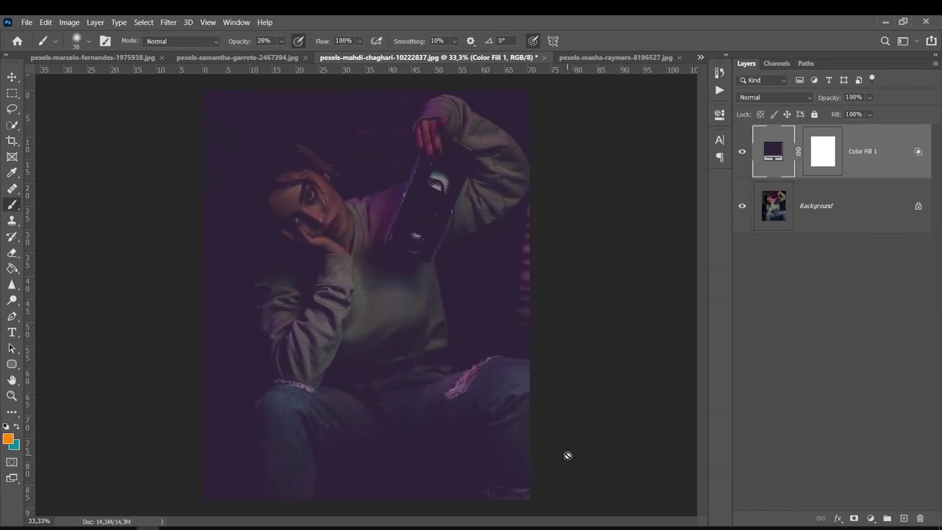
# Step: Lower Color Fill 1's Fill to 36% and soften the Blend If shadow transition
pyautogui.moveTo(870, 114)
pyautogui.mouseDown()
pyautogui.moveTo(852, 163)
pyautogui.moveTo(854, 152)
pyautogui.mouseUp()
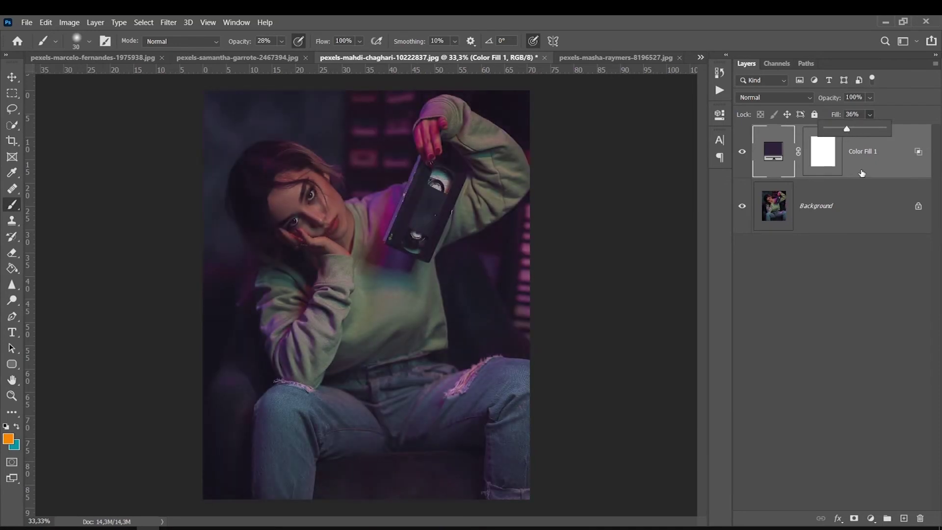
pyautogui.moveTo(861, 173); pyautogui.dragTo(860, 171)
pyautogui.doubleClick(860, 173)
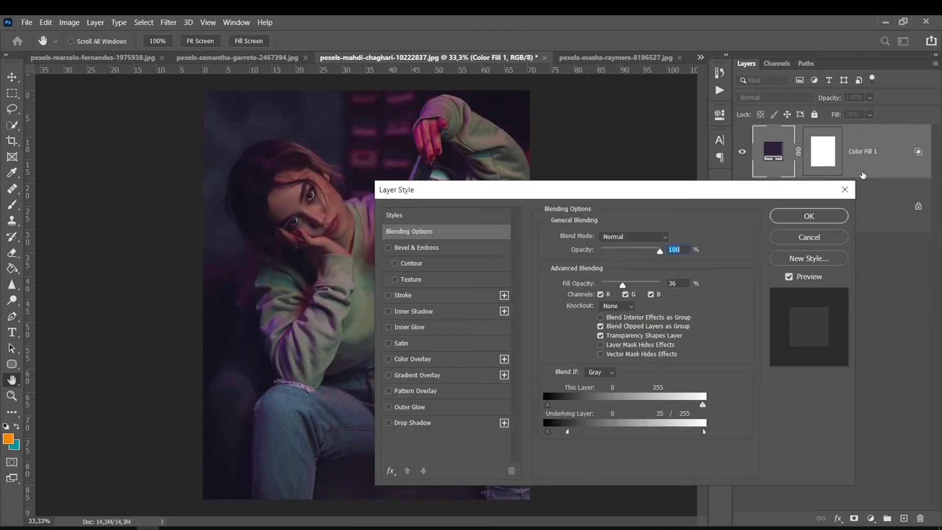
pyautogui.moveTo(546, 431); pyautogui.dragTo(549, 432)
pyautogui.press('Return')
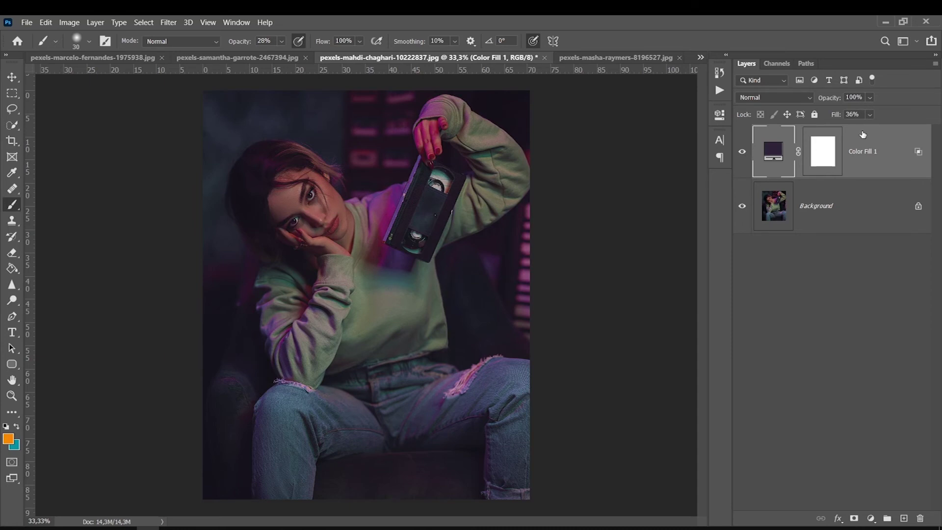
pyautogui.click(871, 518)
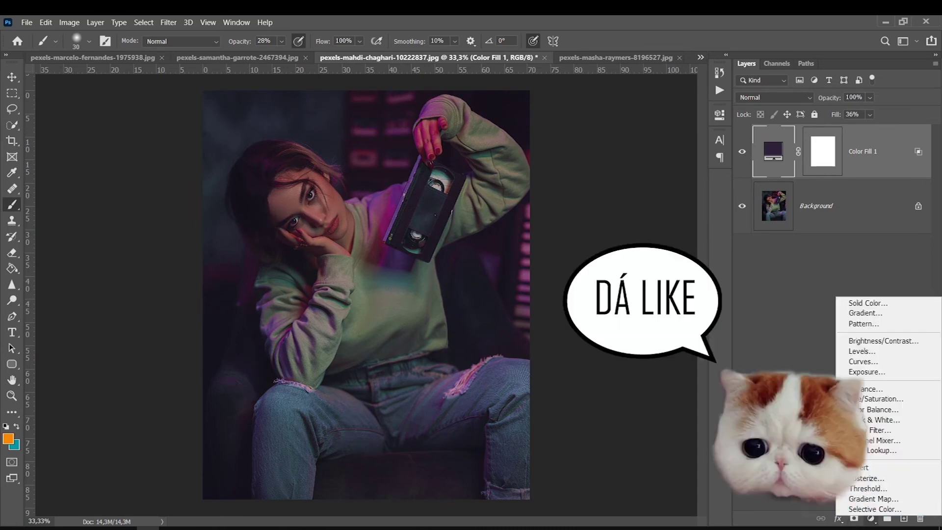
# Step: Add a brighter Brightness/Contrast layer and a Levels layer with output black 5
pyautogui.click(863, 343)
pyautogui.moveTo(615, 201)
pyautogui.mouseDown()
pyautogui.moveTo(638, 202)
pyautogui.moveTo(622, 177)
pyautogui.moveTo(634, 201)
pyautogui.mouseUp()
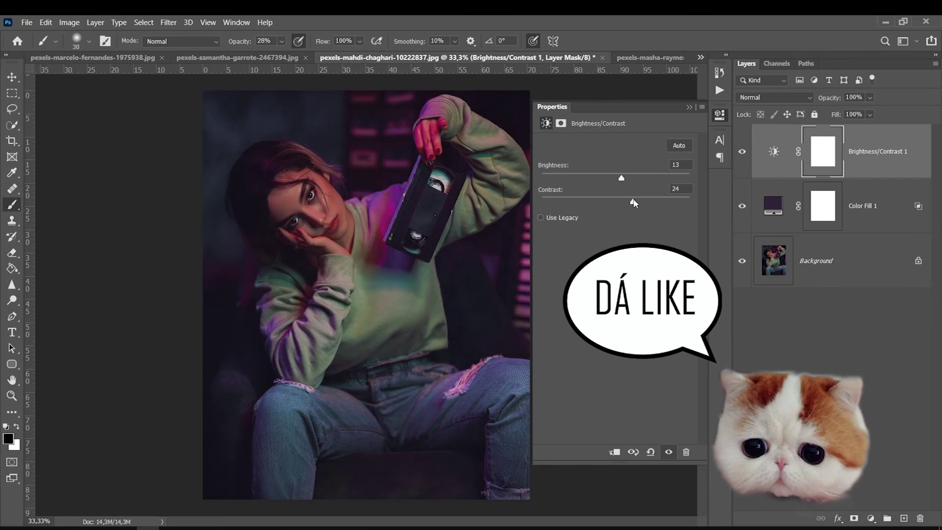
pyautogui.click(871, 518)
pyautogui.click(862, 354)
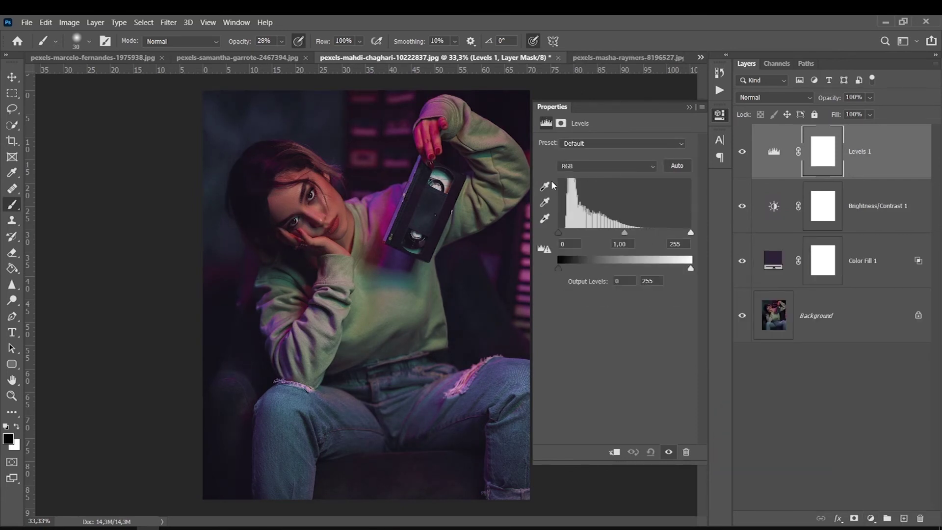
pyautogui.click(561, 268)
pyautogui.write('5')
pyautogui.click(689, 107)
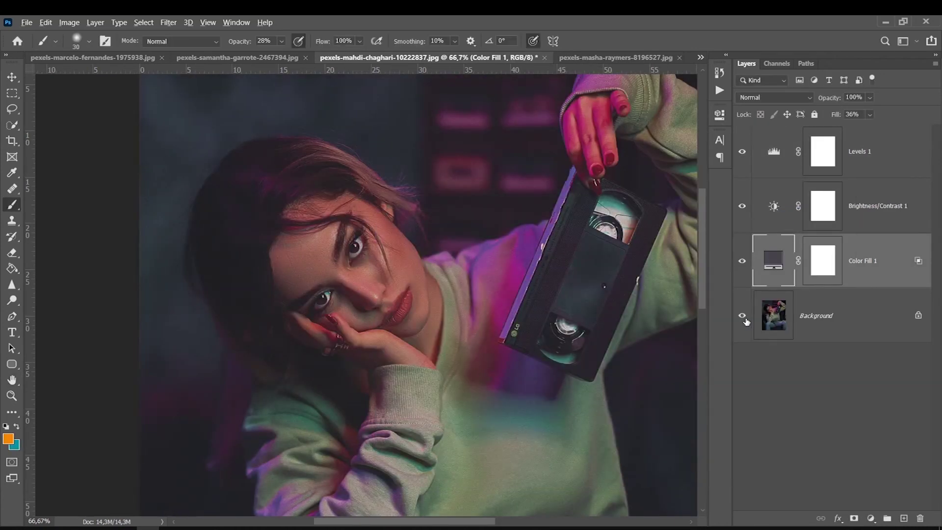
# Step: Move Color Fill 1's Underlying Layer white Blend If slider to 122
pyautogui.keyDown('alt'); pyautogui.click(742, 315); pyautogui.keyUp('alt')
pyautogui.doubleClick(771, 283)
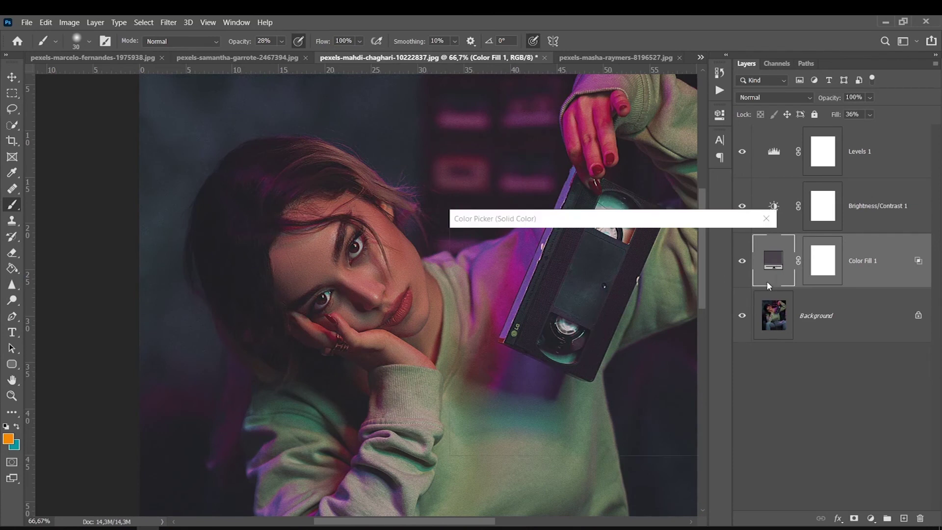
pyautogui.click(717, 264)
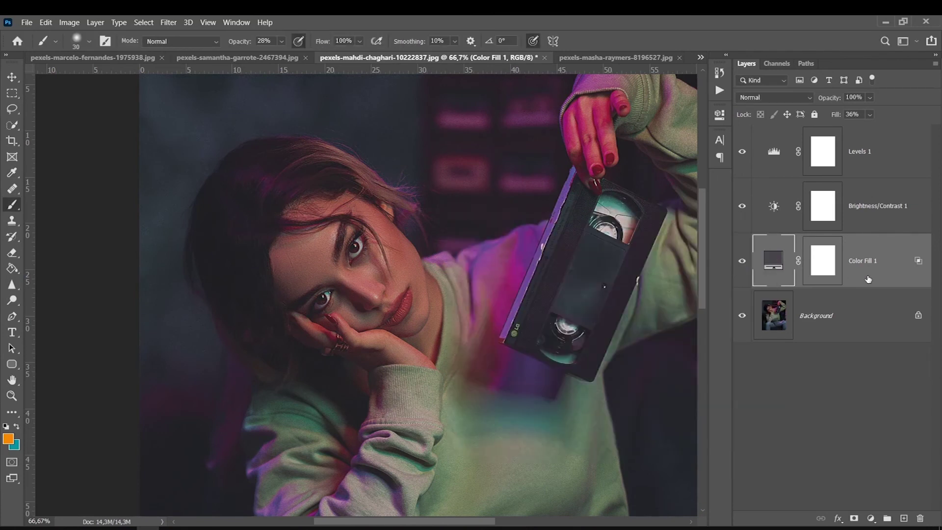
pyautogui.doubleClick(868, 279)
pyautogui.moveTo(705, 435); pyautogui.dragTo(626, 439)
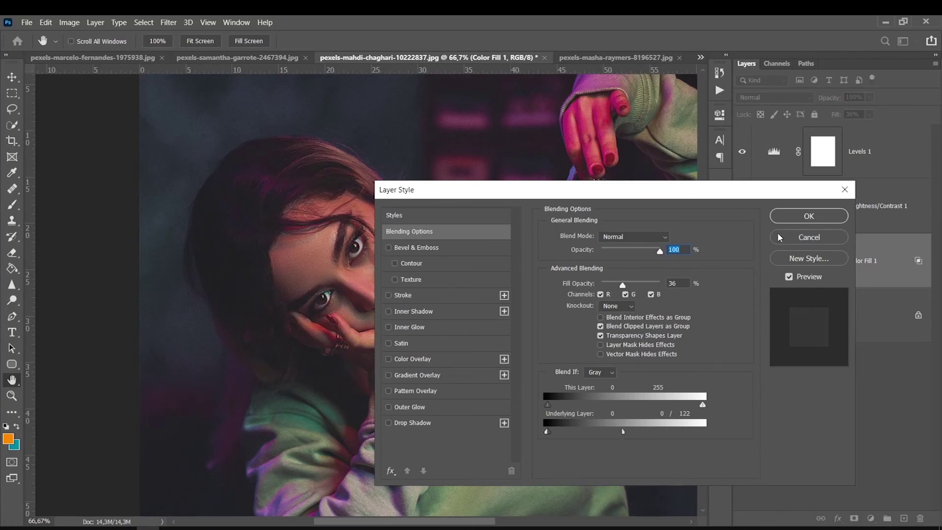
pyautogui.click(808, 216)
pyautogui.click(739, 265)
# Step: Toggle the purple fill off and on to compare, then fit the photo on screen
pyautogui.click(742, 261)
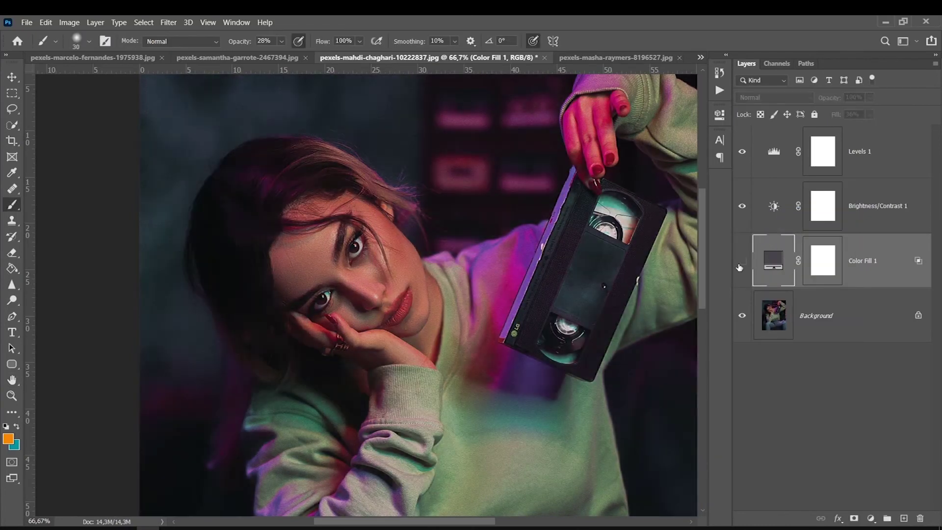
pyautogui.click(741, 261)
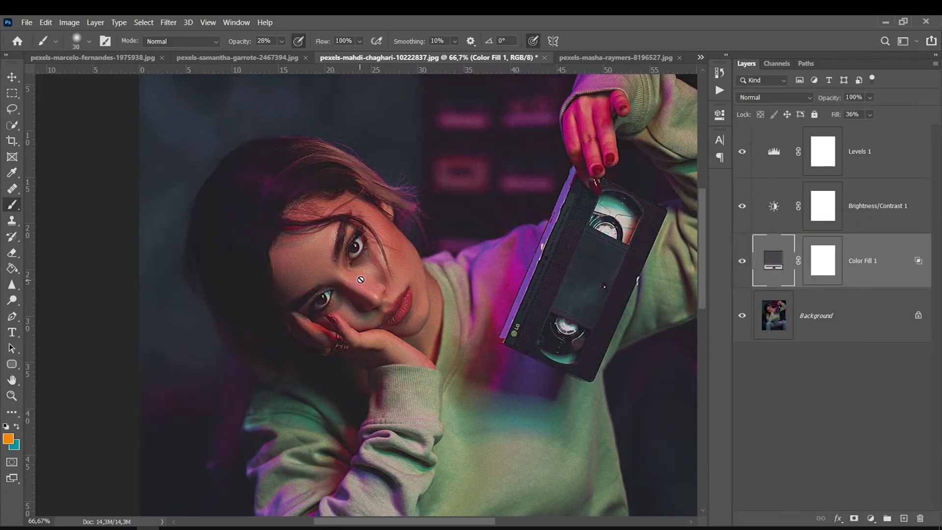
pyautogui.click(743, 262)
pyautogui.doubleClick(856, 284)
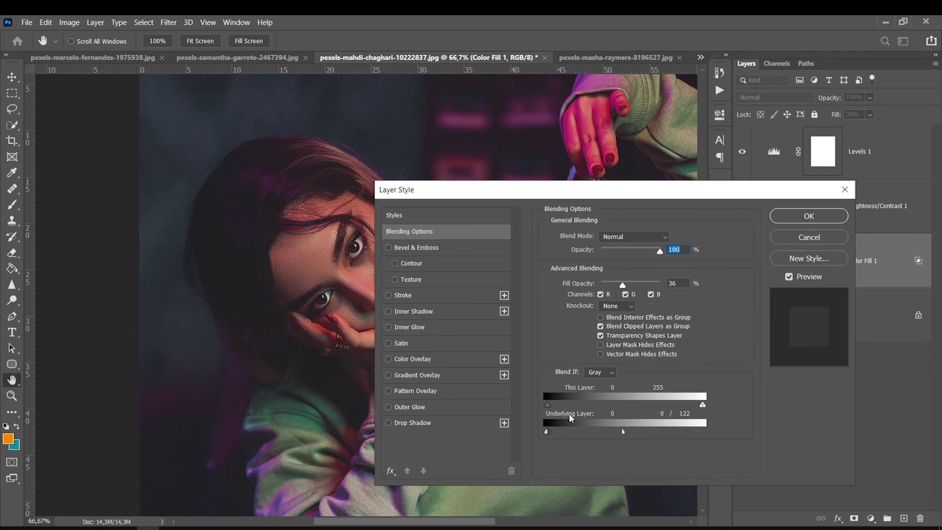
pyautogui.click(814, 220)
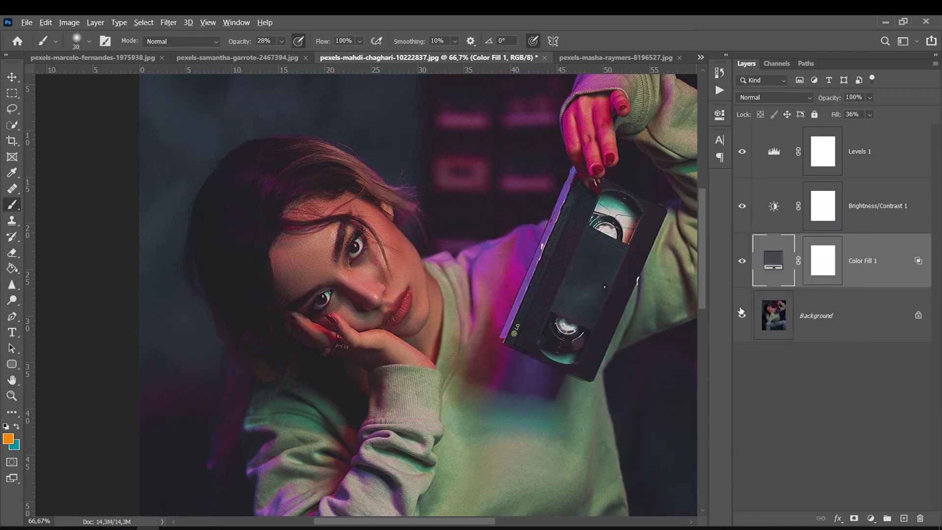
pyautogui.hotkey('ctrl', '0')
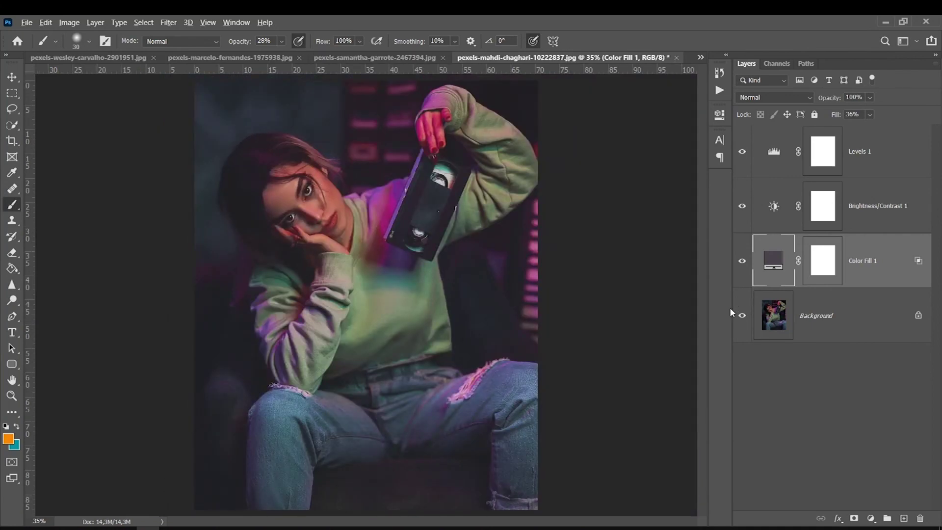
# Step: Solo the Background layer's visibility to compare the original cassette photo with the edit
pyautogui.keyDown('alt'); pyautogui.click(743, 315); pyautogui.keyUp('alt')
pyautogui.keyDown('alt'); pyautogui.click(743, 316); pyautogui.keyUp('alt')
pyautogui.keyDown('alt'); pyautogui.click(743, 315); pyautogui.keyUp('alt')
pyautogui.keyDown('alt'); pyautogui.click(743, 316); pyautogui.keyUp('alt')
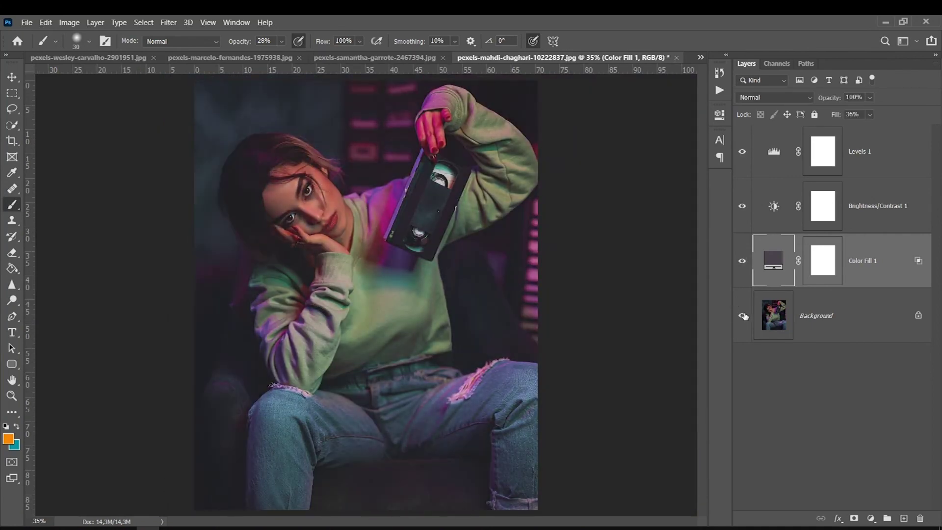